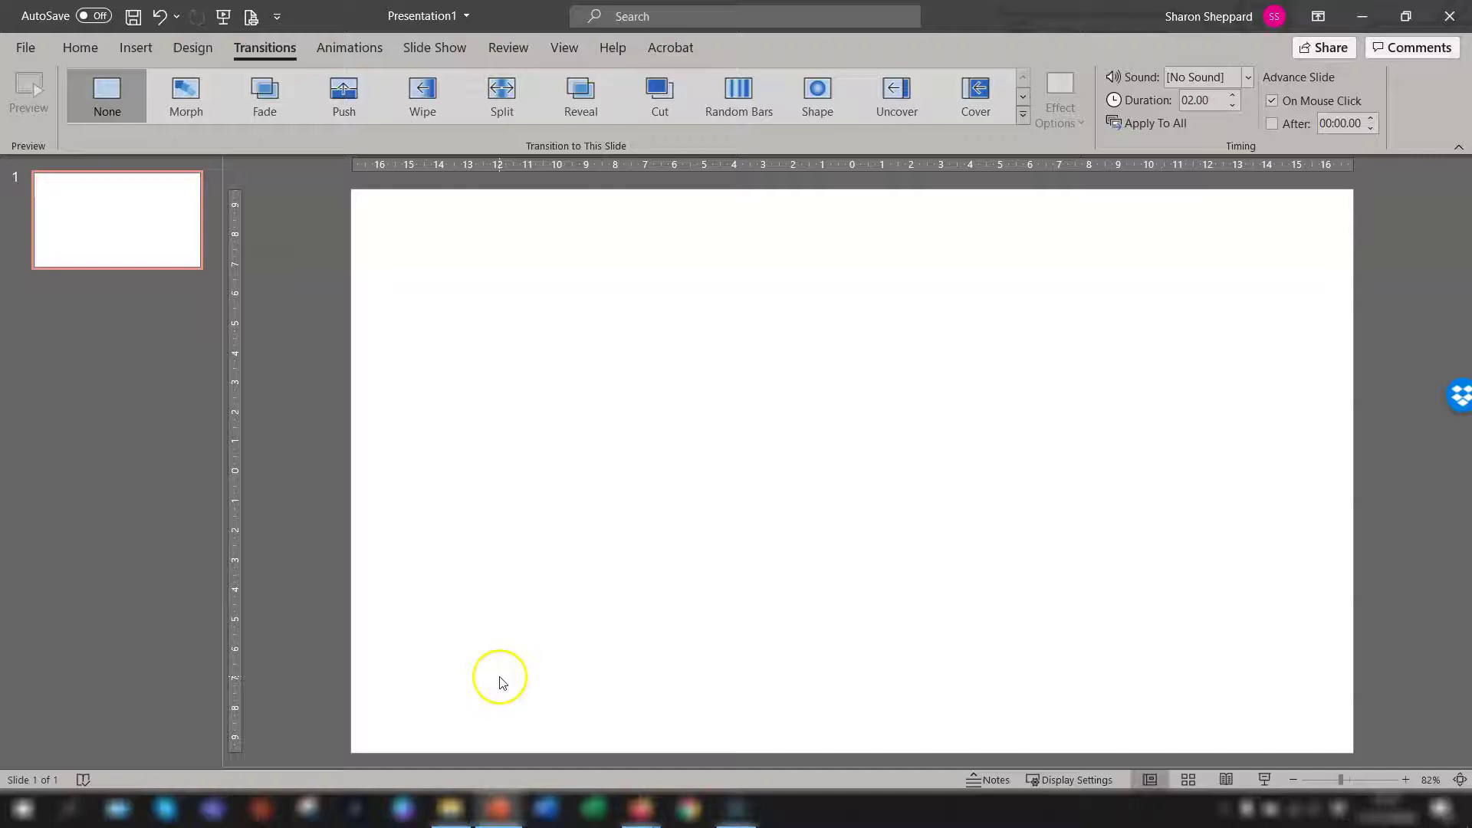
Step: Collapse the ribbon to tab names by double-clicking a tab, then double-click to expand it again
{"action": "left_click", "coordinate": [683, 470]}
{"action": "left_click", "coordinate": [739, 288]}
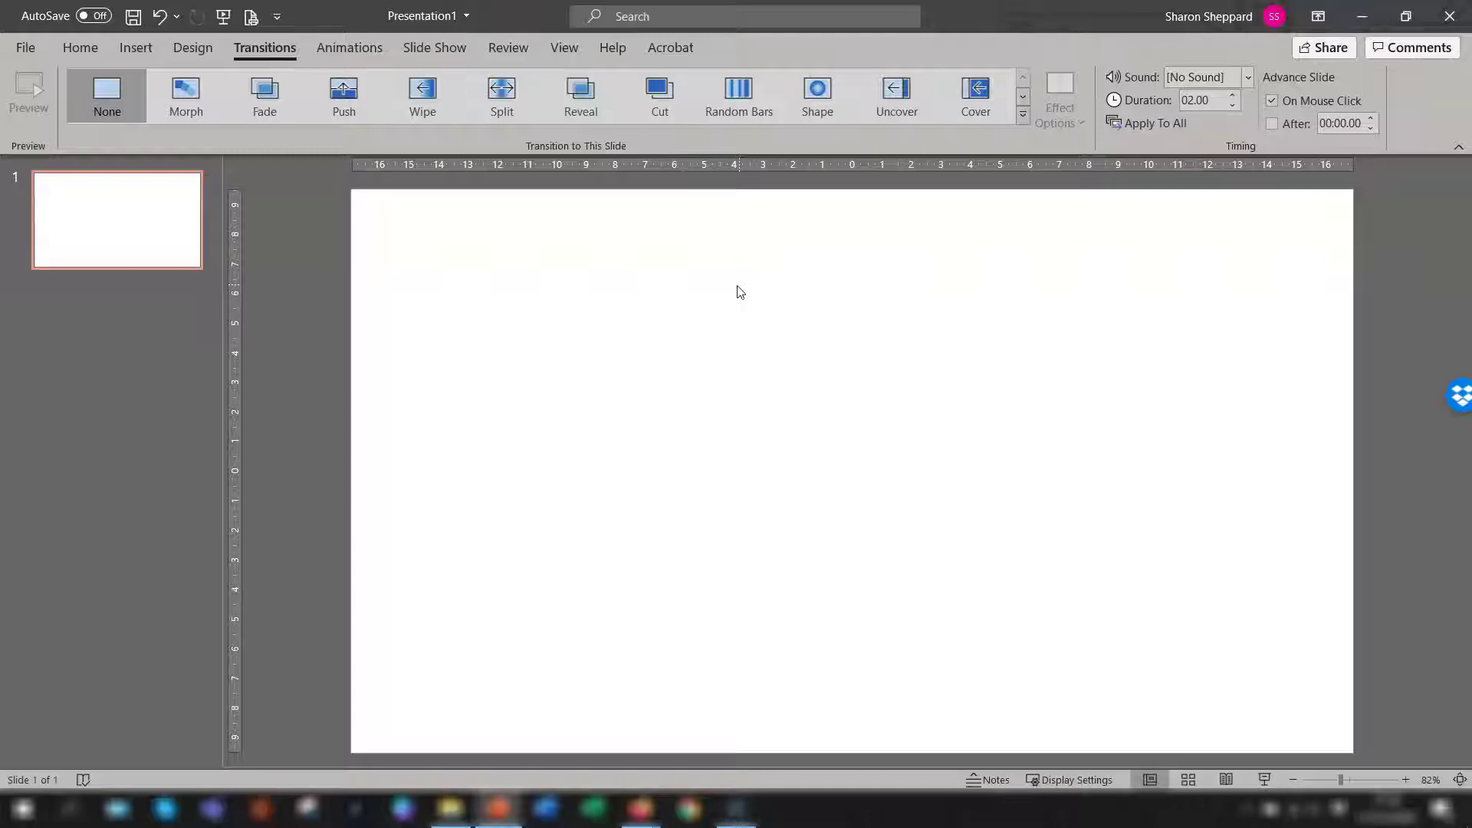
{"action": "left_click", "coordinate": [319, 140]}
{"action": "double_click", "coordinate": [269, 48]}
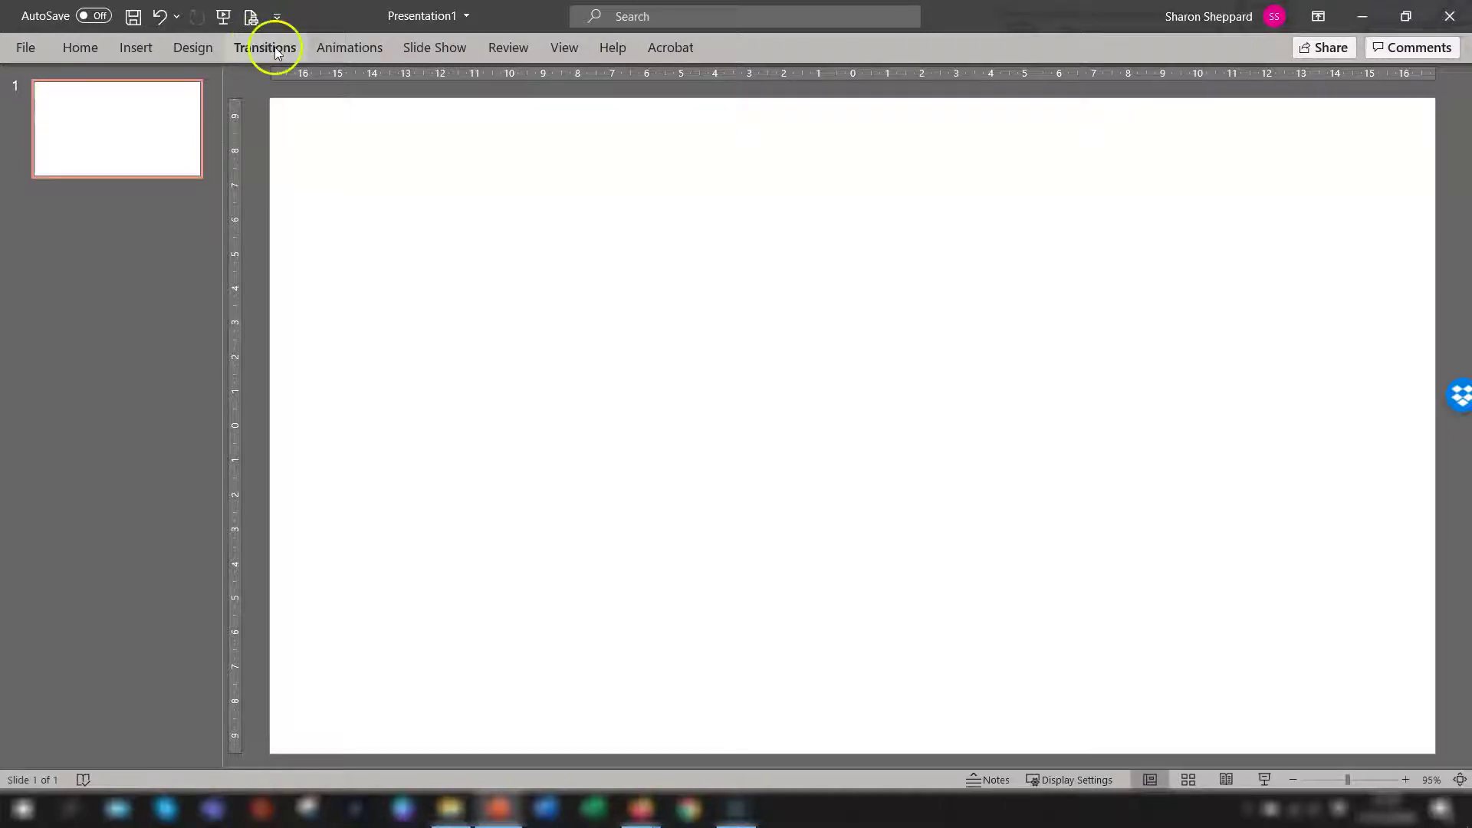
{"action": "double_click", "coordinate": [434, 47]}
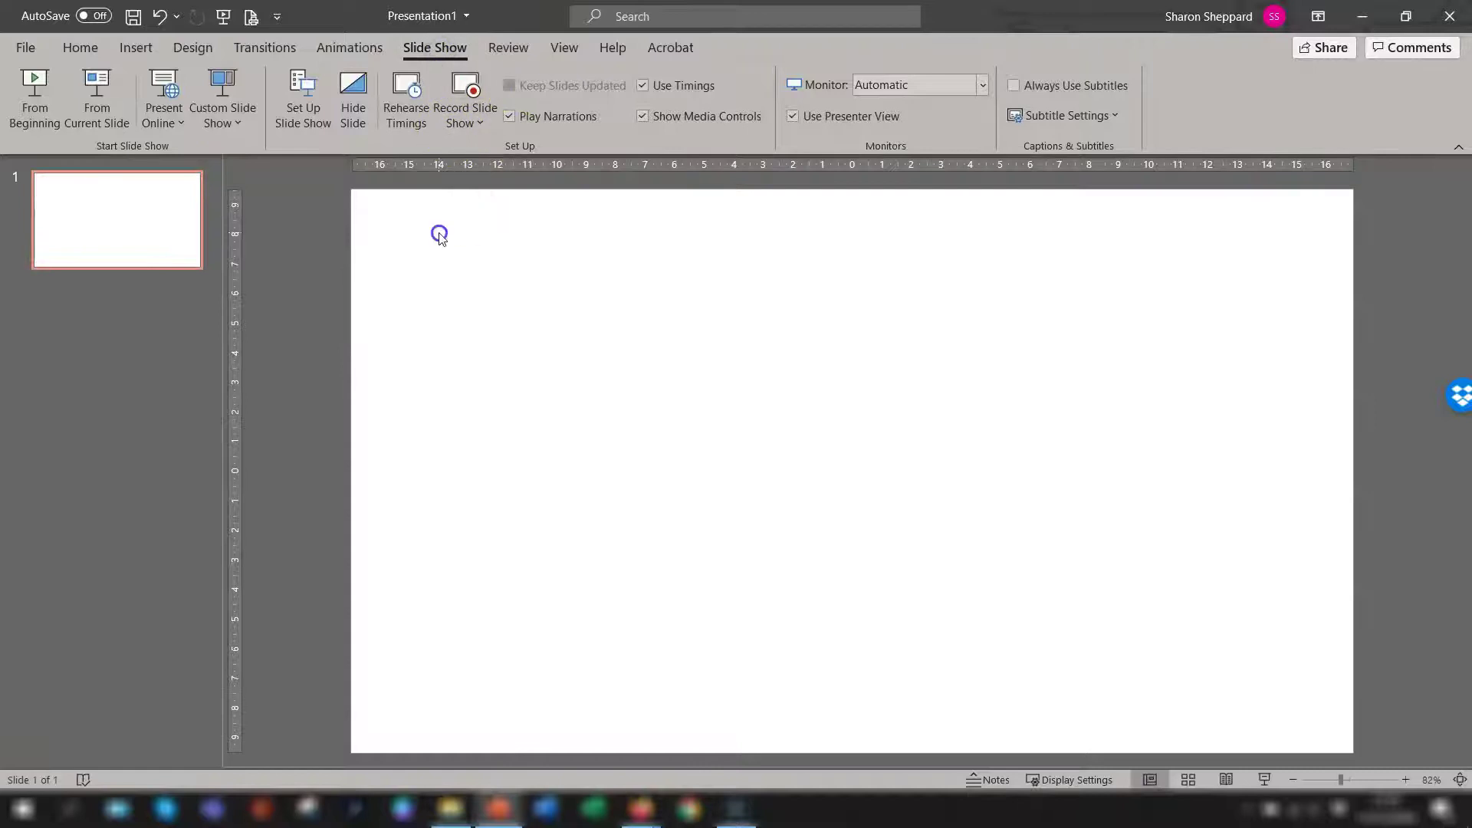
Step: Show Design, collapse the ribbon again, then pin it open on the View tab with Ctrl+F1
{"action": "left_click", "coordinate": [178, 47]}
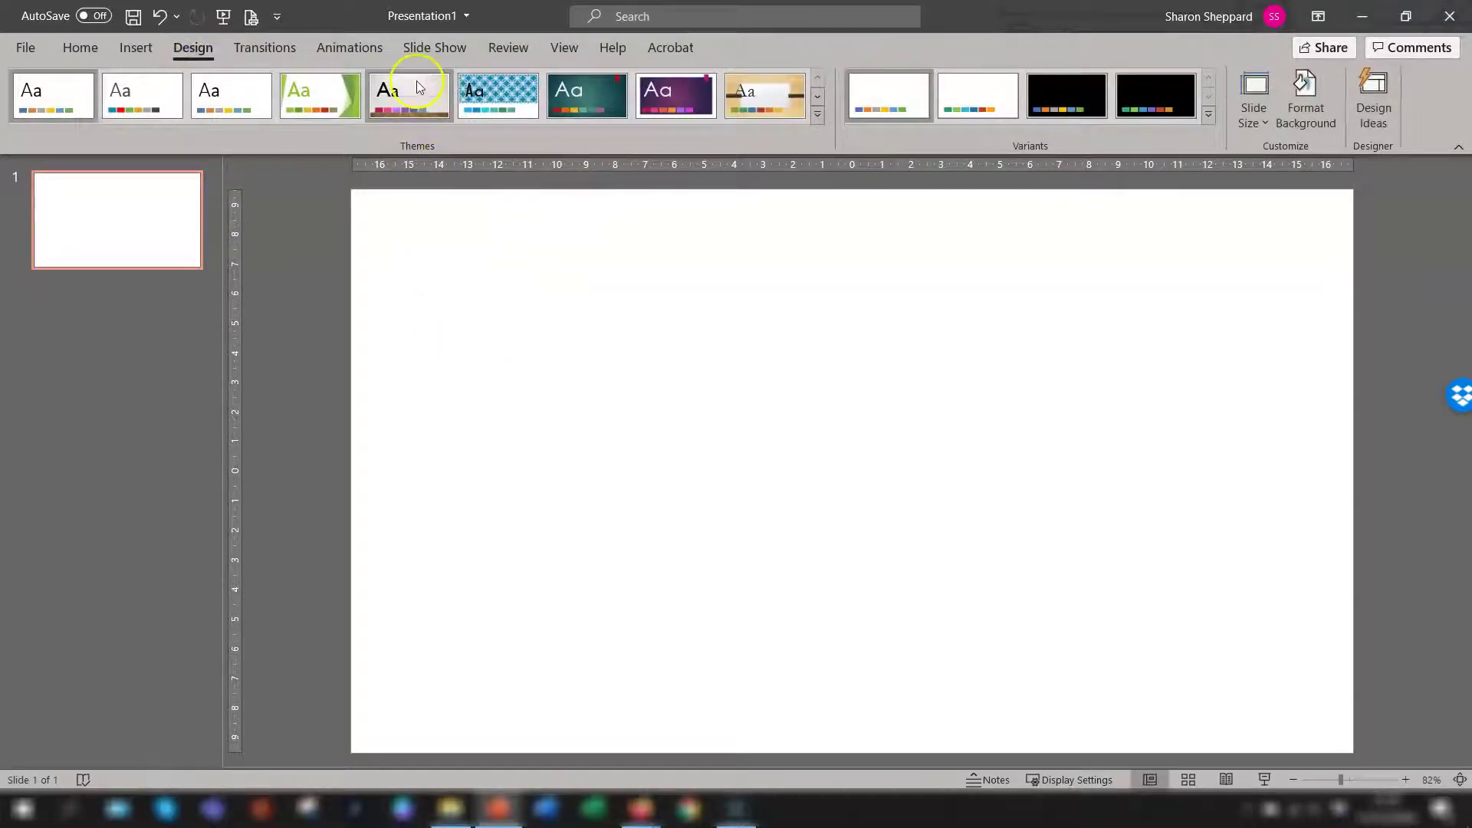
{"action": "double_click", "coordinate": [191, 49]}
{"action": "left_click", "coordinate": [453, 183]}
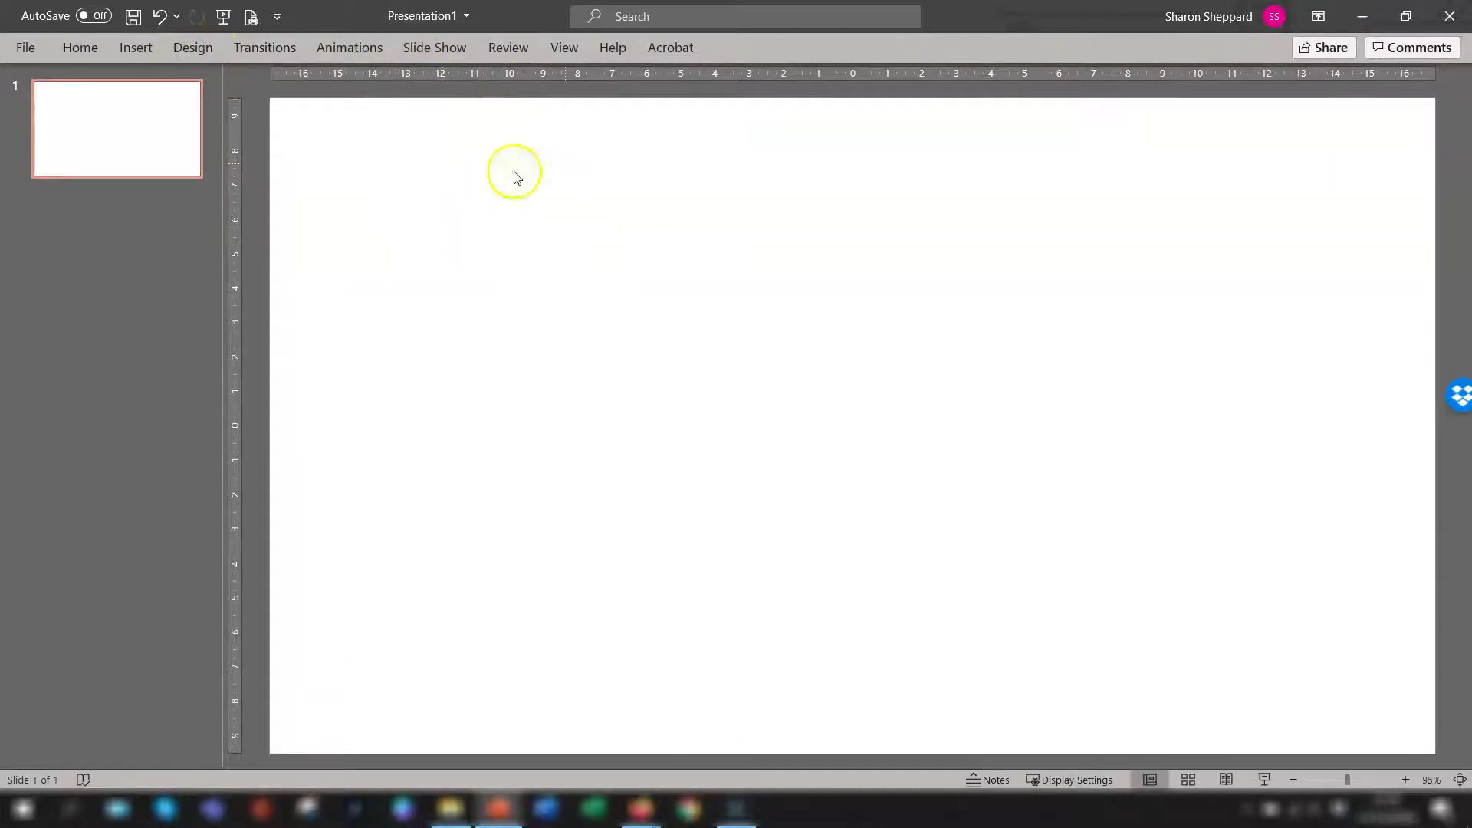
{"action": "left_click", "coordinate": [564, 49]}
{"action": "key", "text": "ctrl+F1"}
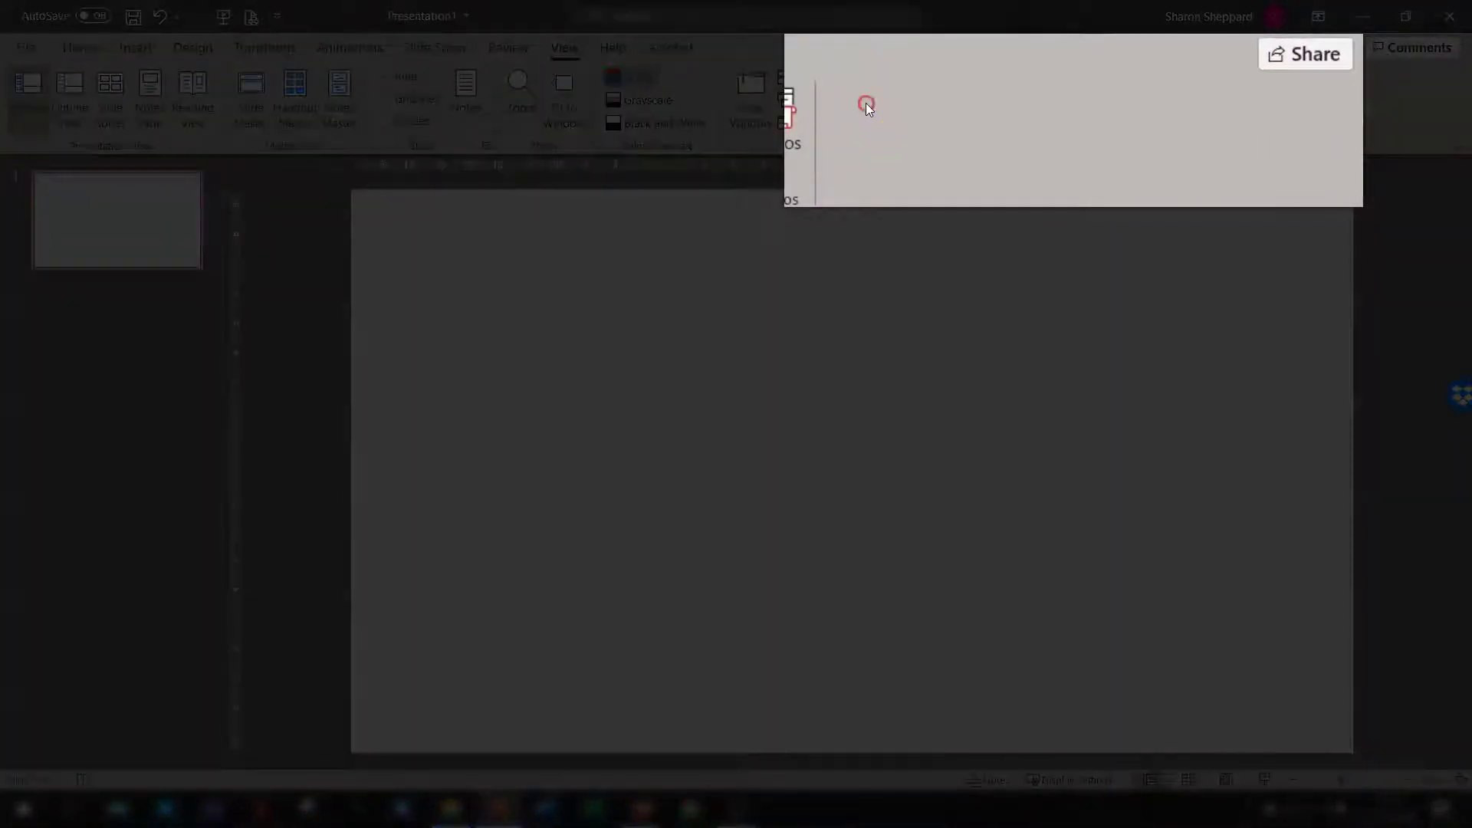
Step: Choose Collapse the Ribbon from the ribbon's right-click menu, leaving only tab names
{"action": "right_click", "coordinate": [867, 102]}
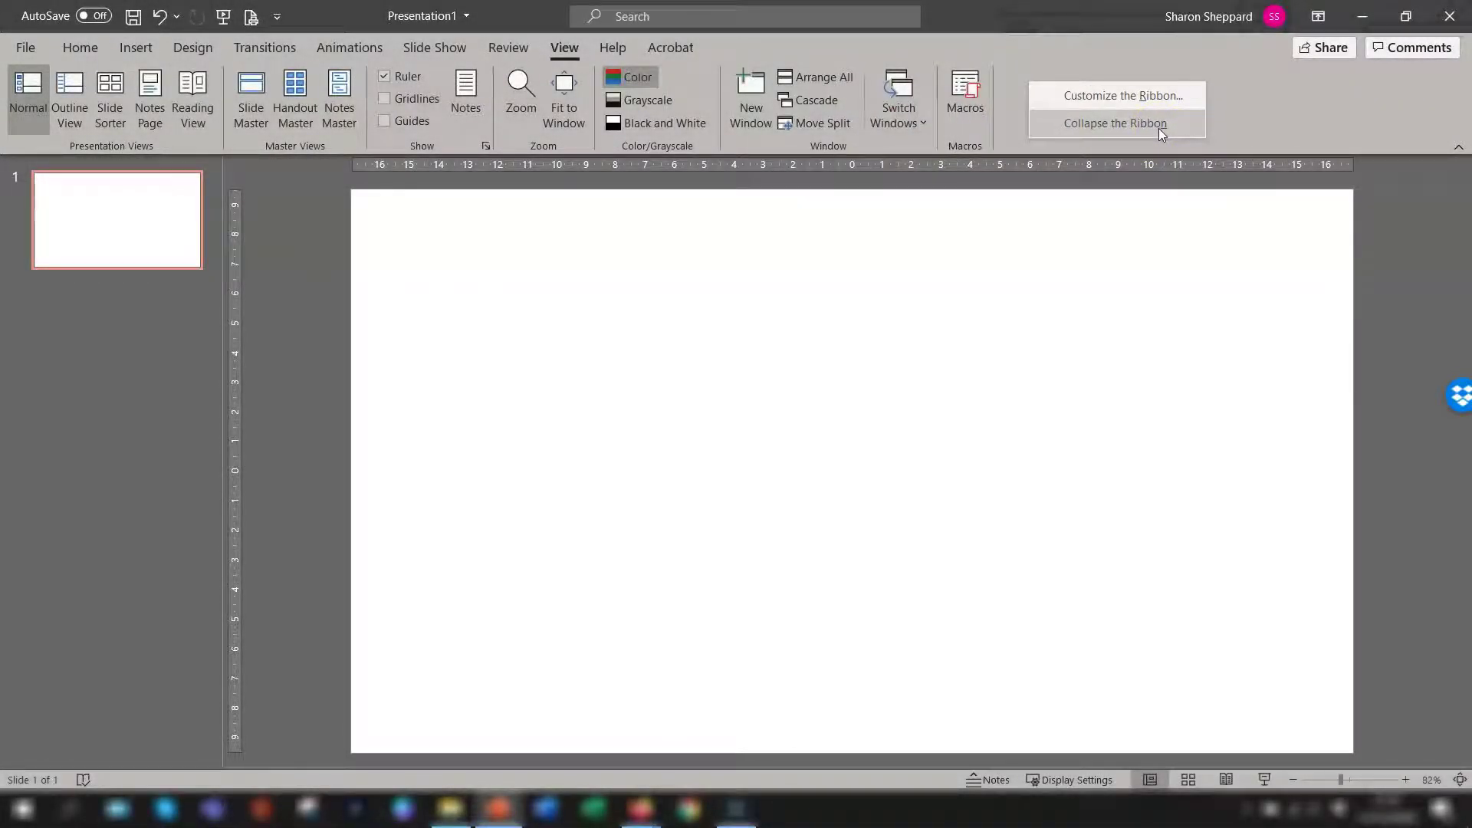
{"action": "left_click", "coordinate": [1162, 135]}
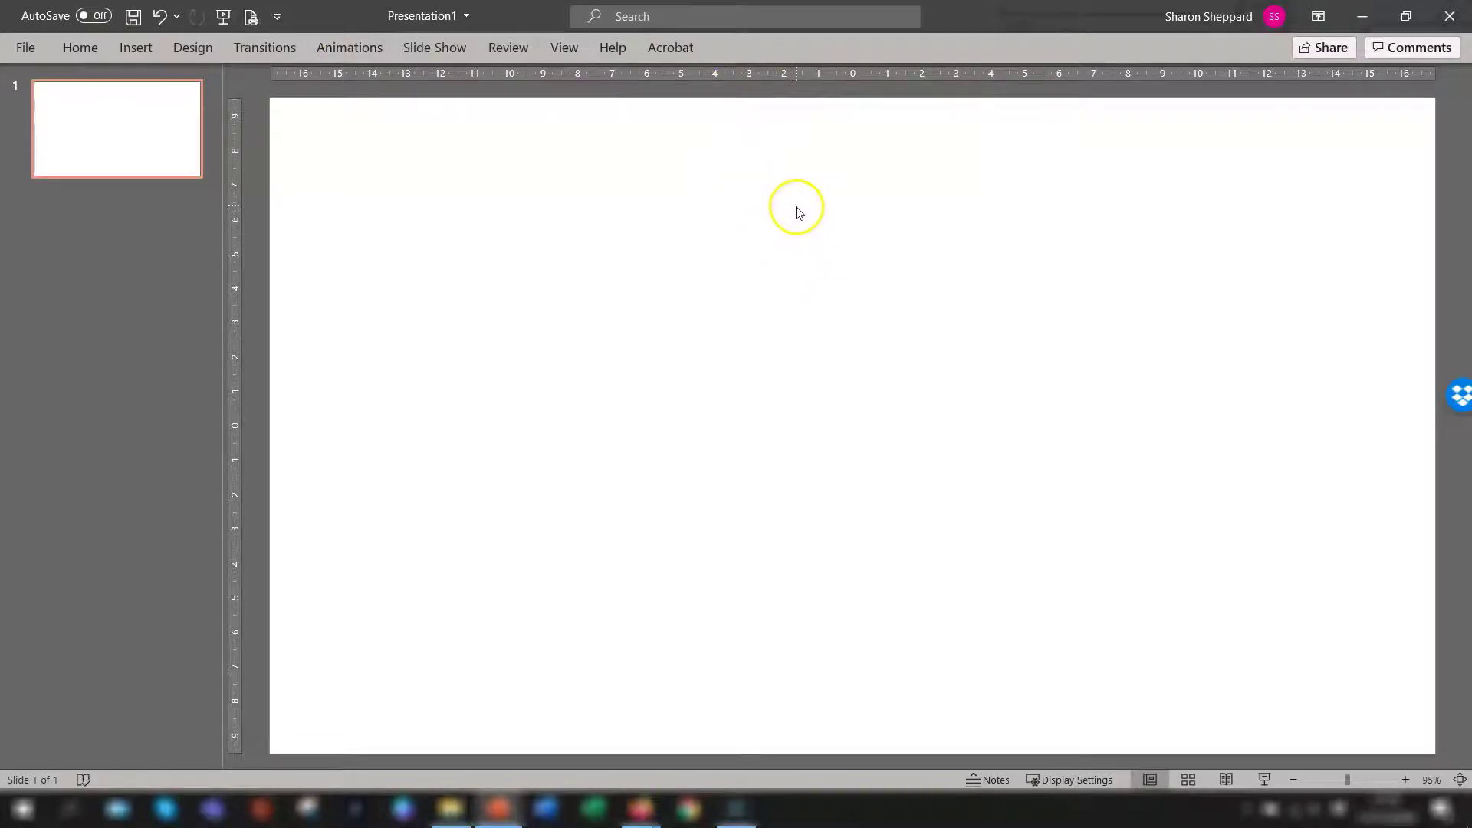
Step: Toggle the ribbon with Ctrl+F1 from the Review tab, then pin it open on Transitions
{"action": "left_click", "coordinate": [493, 46]}
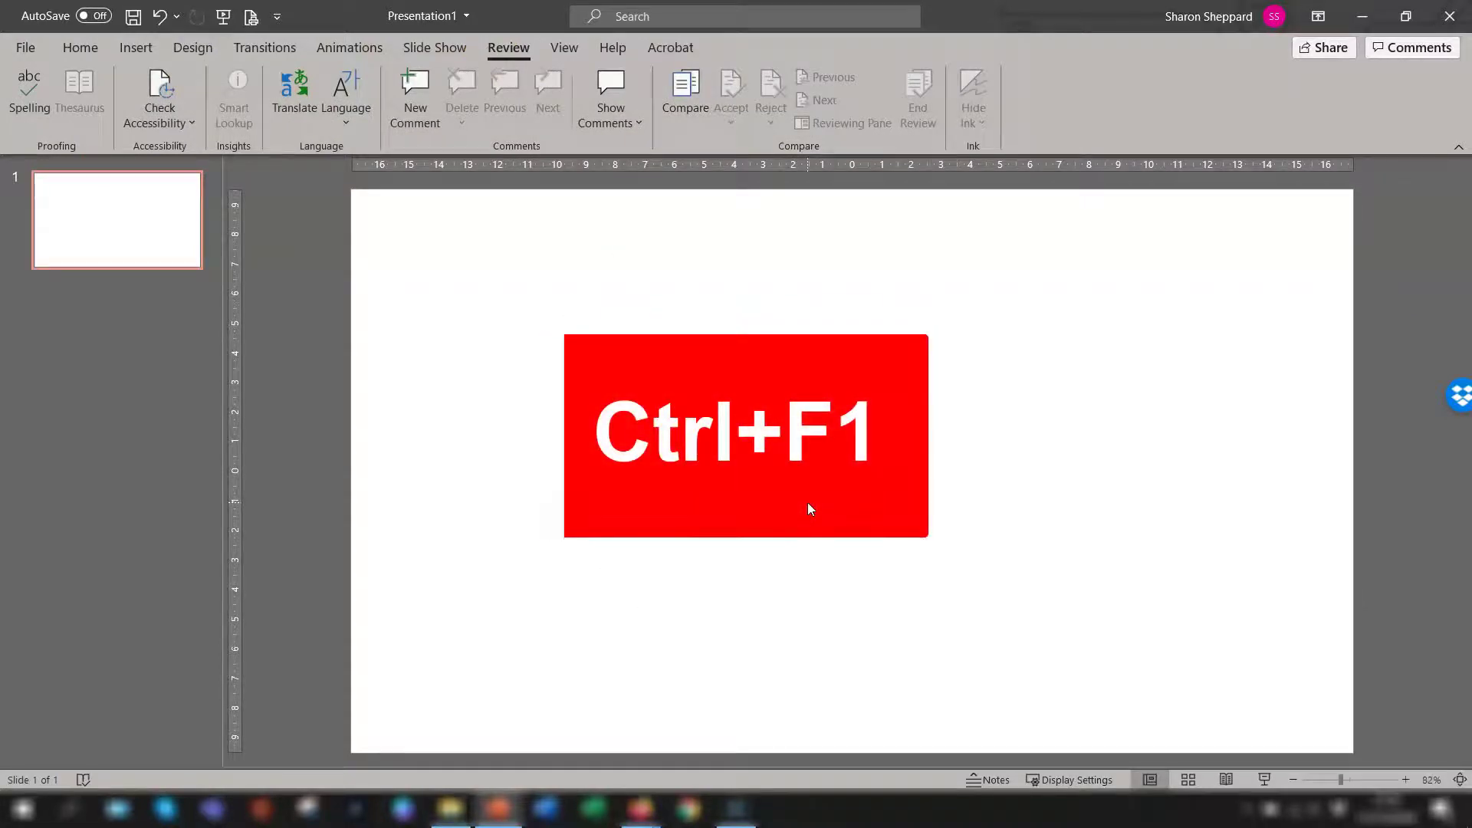
{"action": "key", "text": "ctrl+F1"}
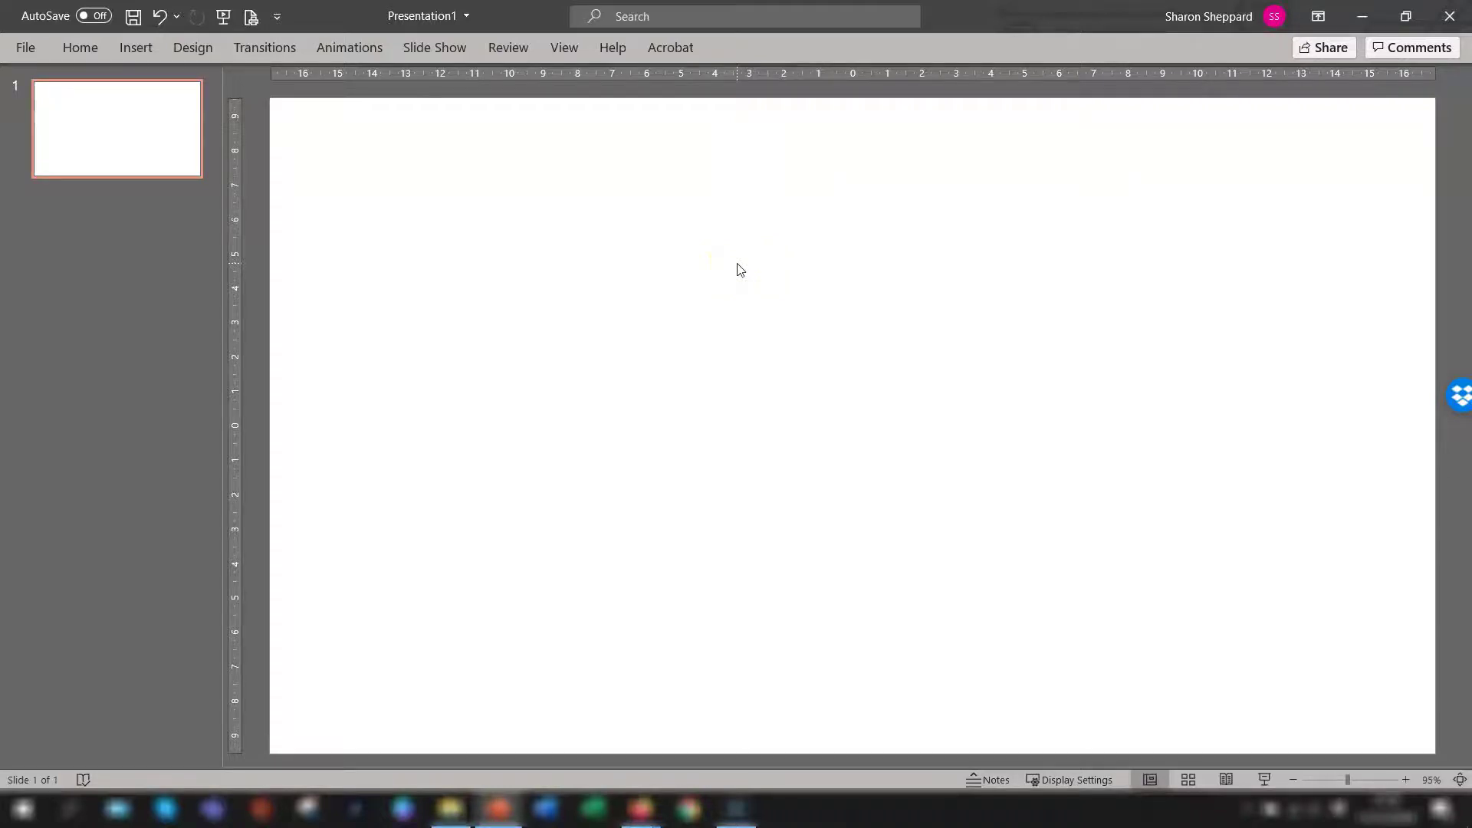
{"action": "key", "text": "ctrl+F1"}
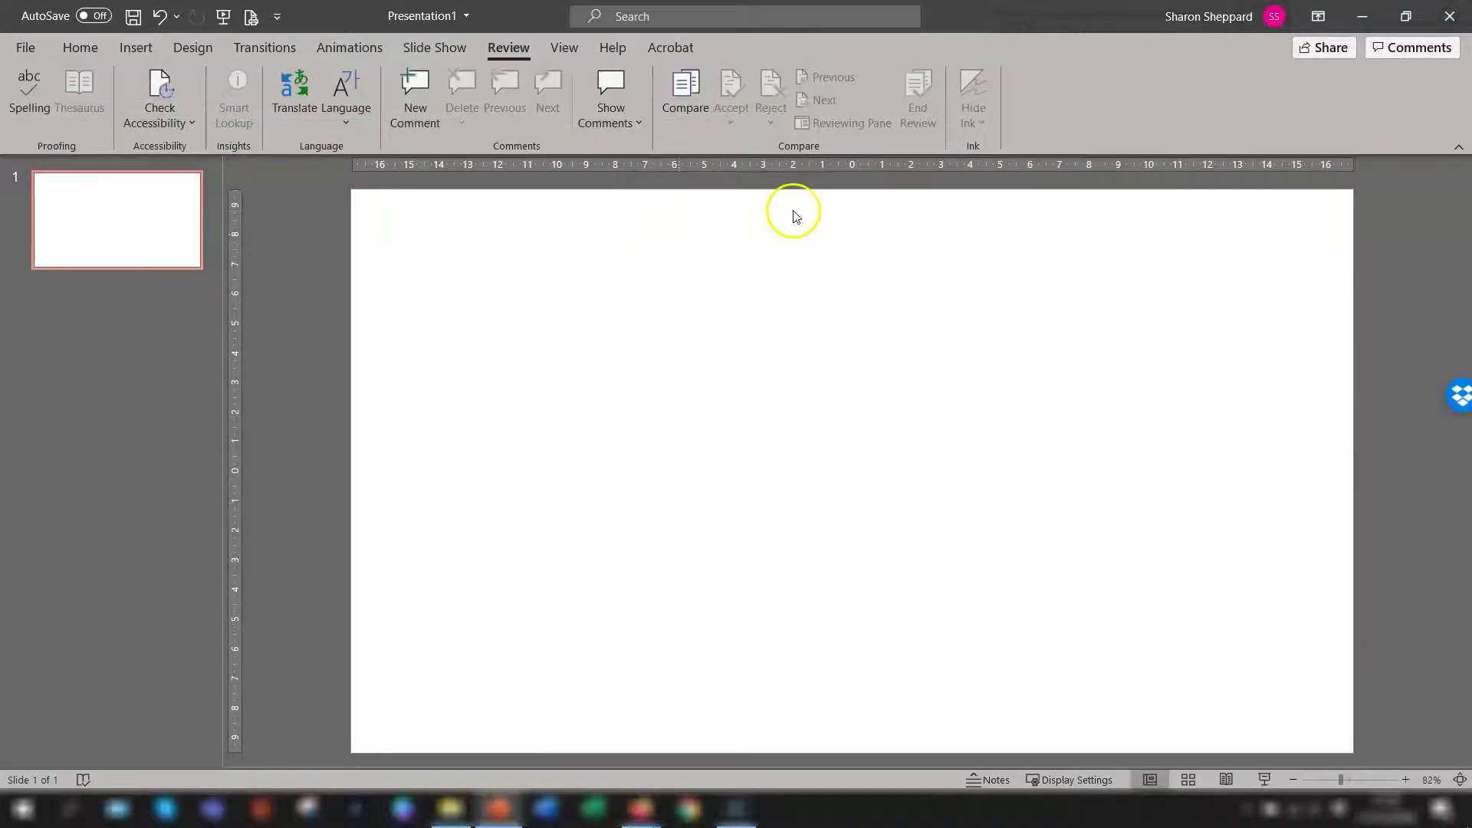
{"action": "key", "text": "ctrl+F1"}
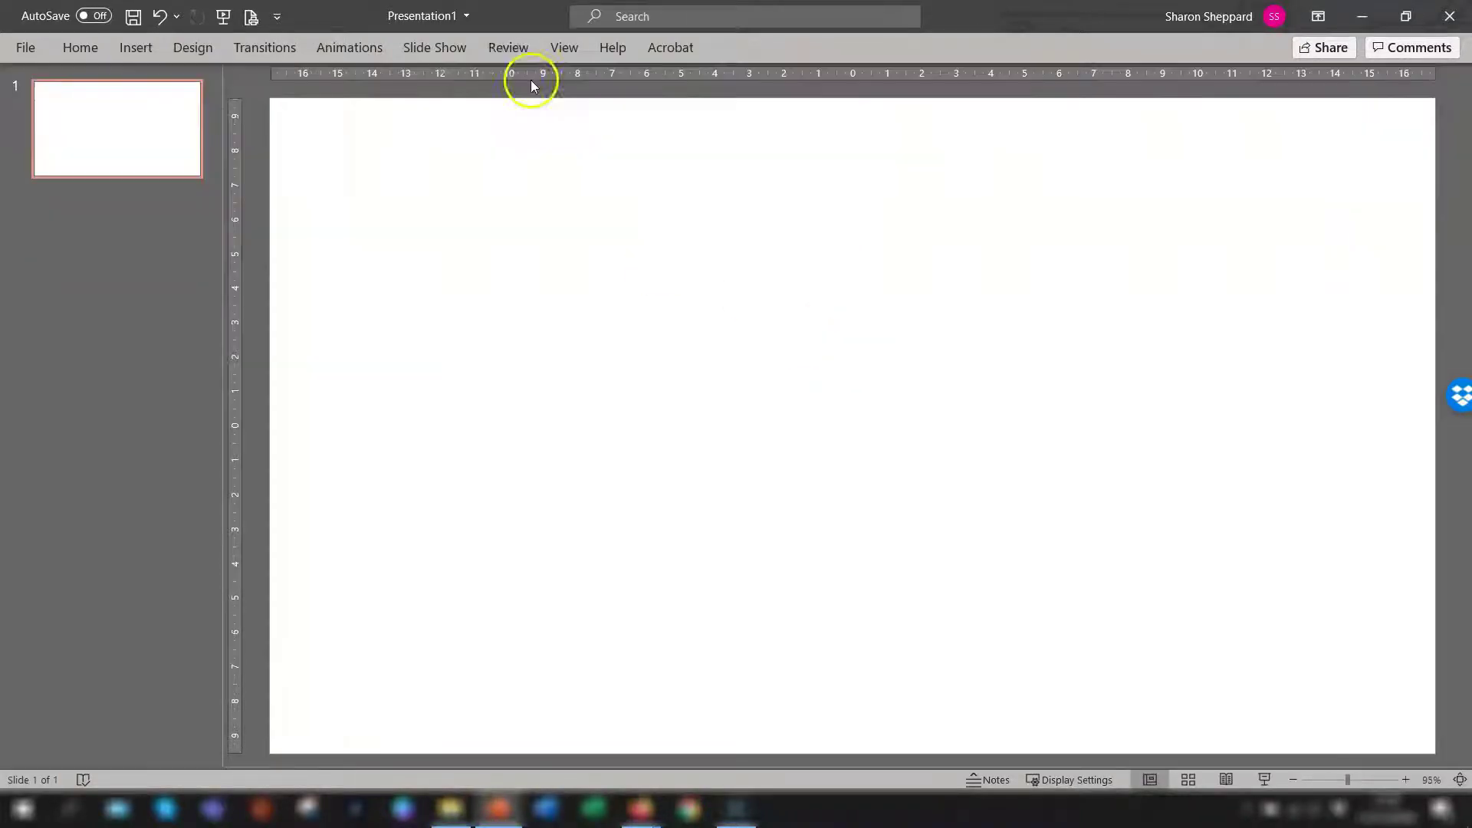
{"action": "double_click", "coordinate": [281, 51]}
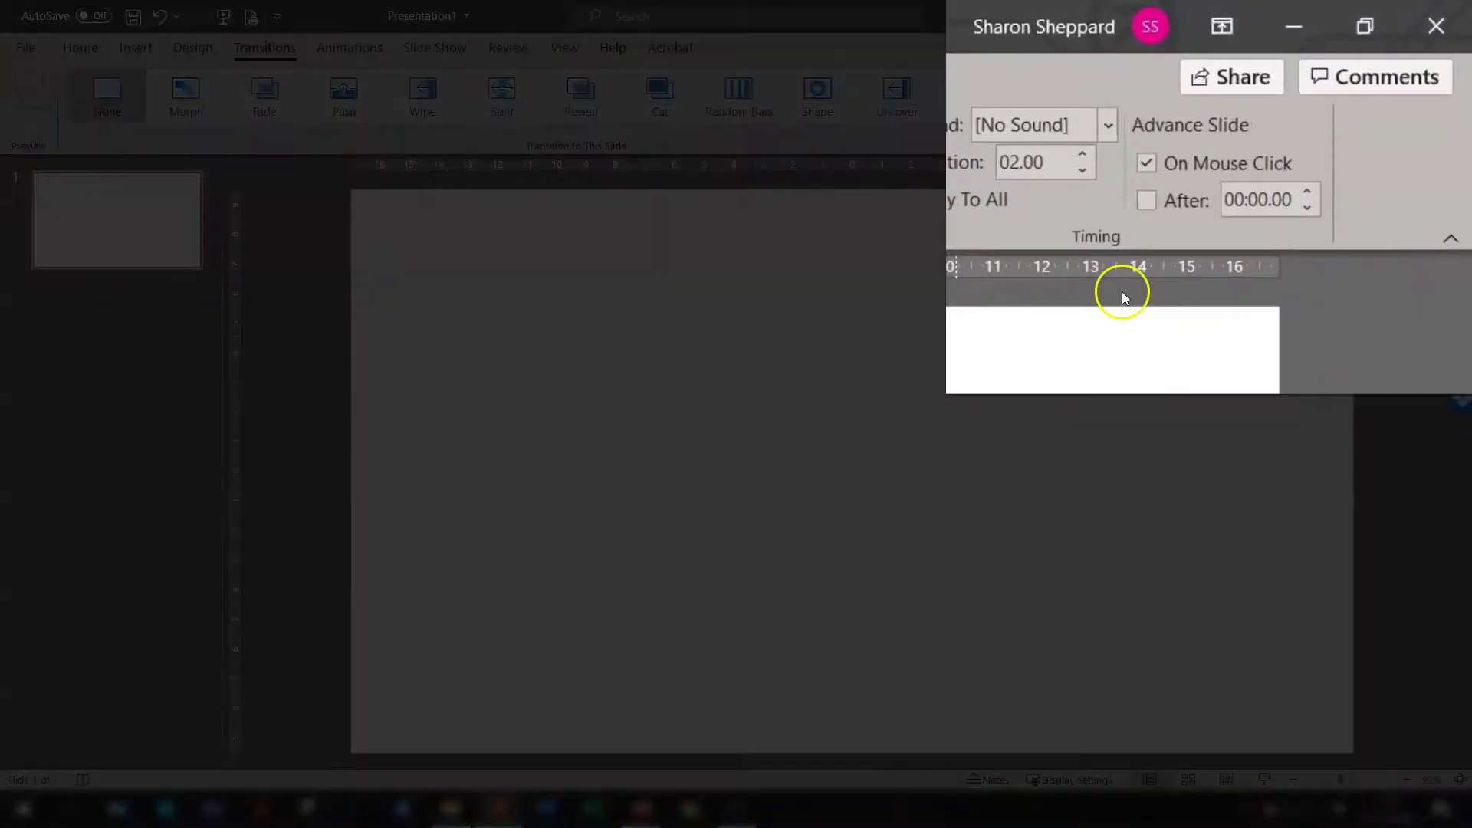
Step: Set Ribbon Display Options to Show Tabs and briefly view the Animations commands
{"action": "left_click", "coordinate": [1222, 29]}
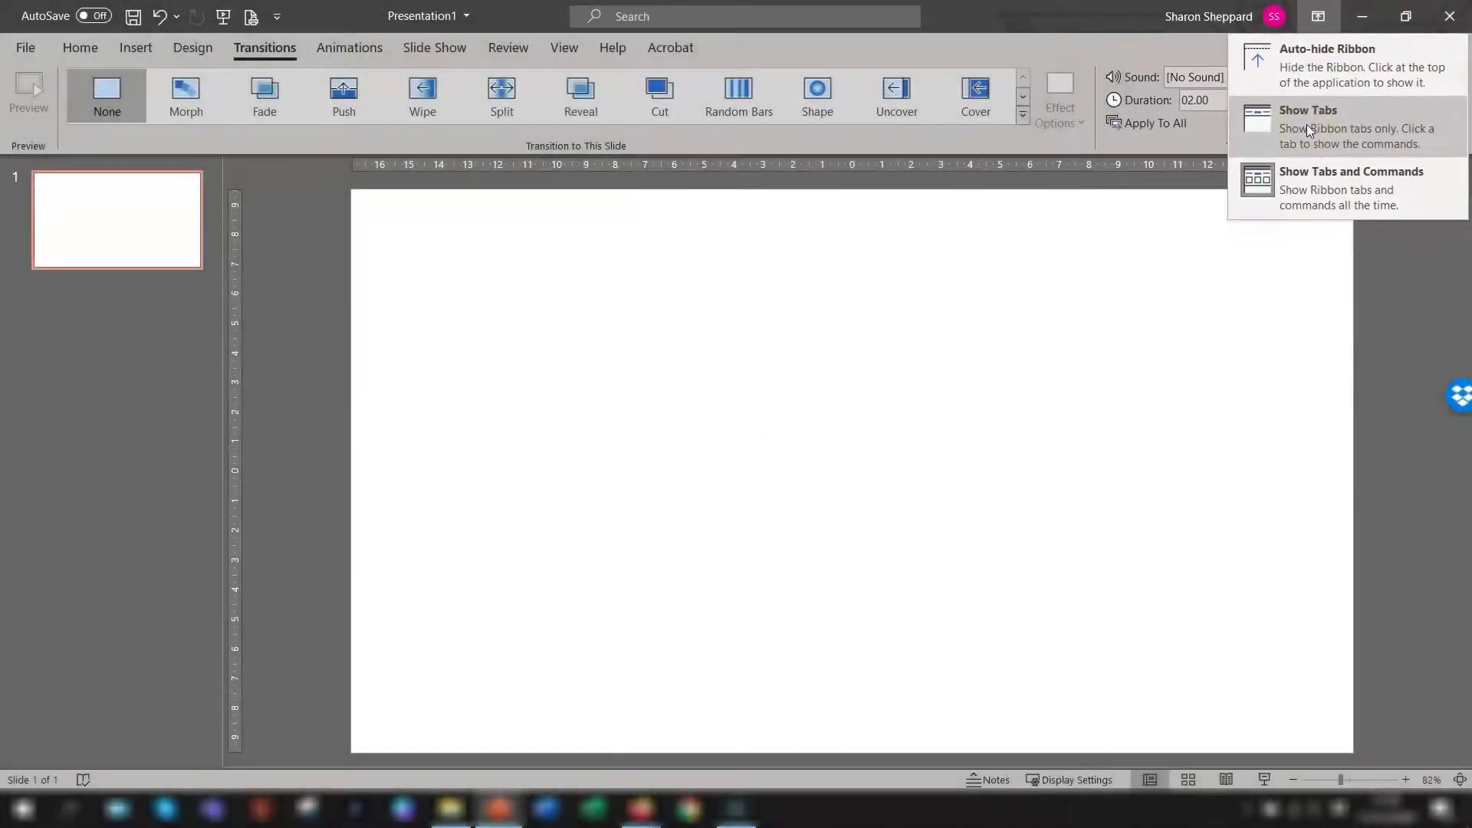
{"action": "left_click", "coordinate": [1307, 125]}
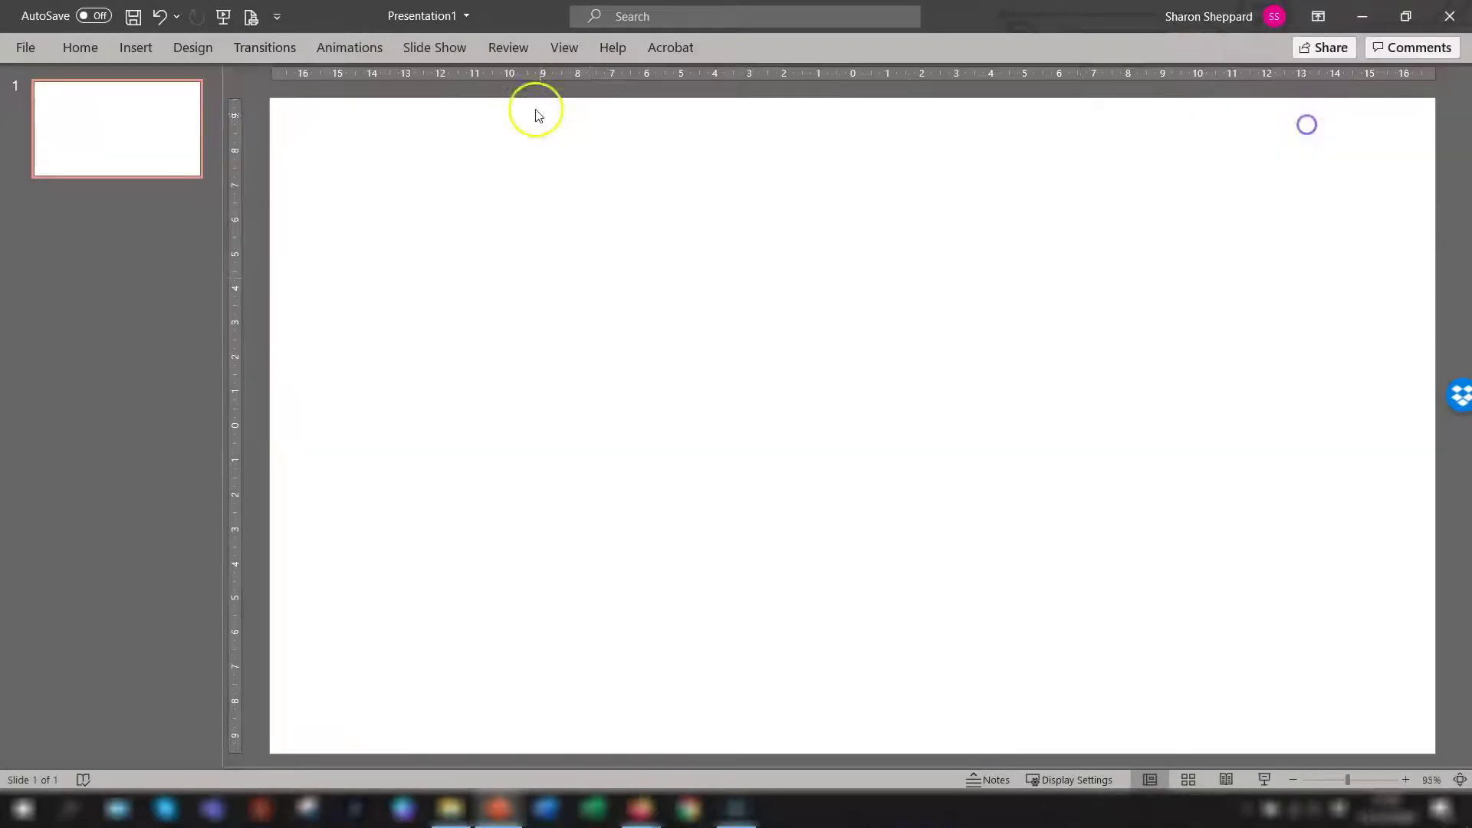
{"action": "left_click", "coordinate": [356, 50]}
{"action": "left_click", "coordinate": [769, 217]}
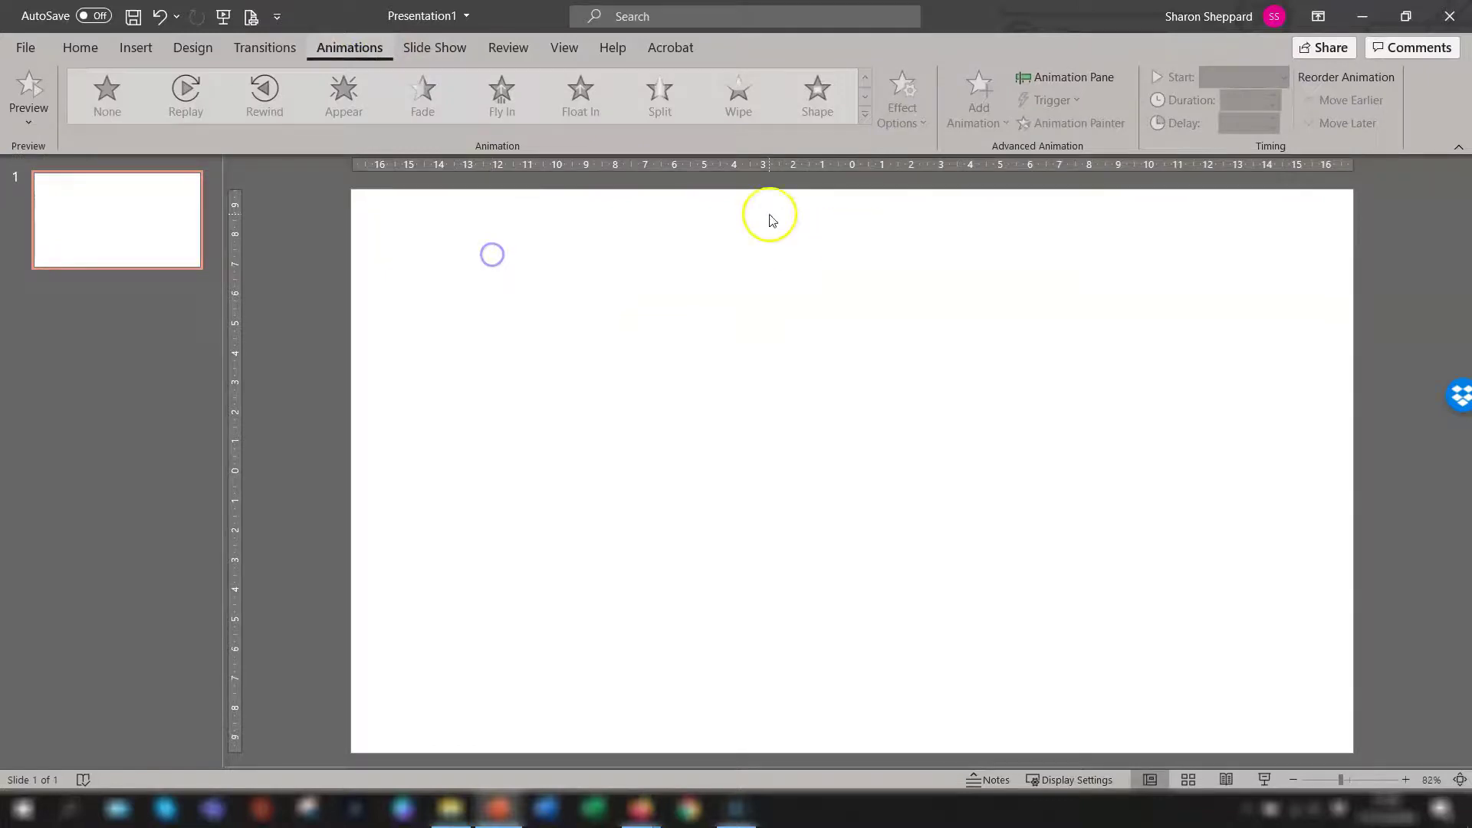
Step: Close the Animations commands and set Ribbon Display Options to Show Tabs and Commands
{"action": "key", "text": "ctrl+F1"}
{"action": "key", "text": "ctrl+F1"}
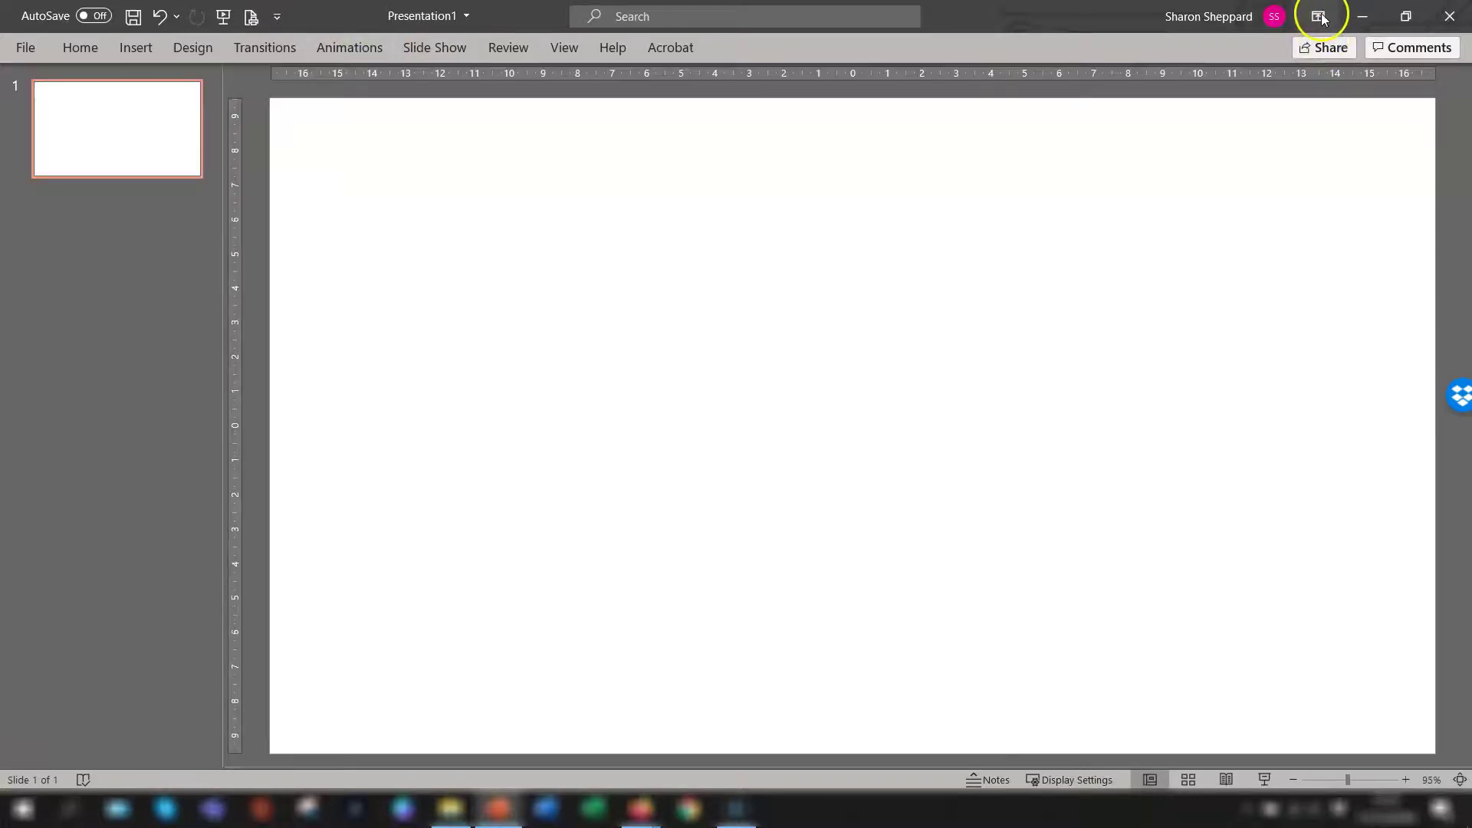
{"action": "left_click", "coordinate": [1321, 20]}
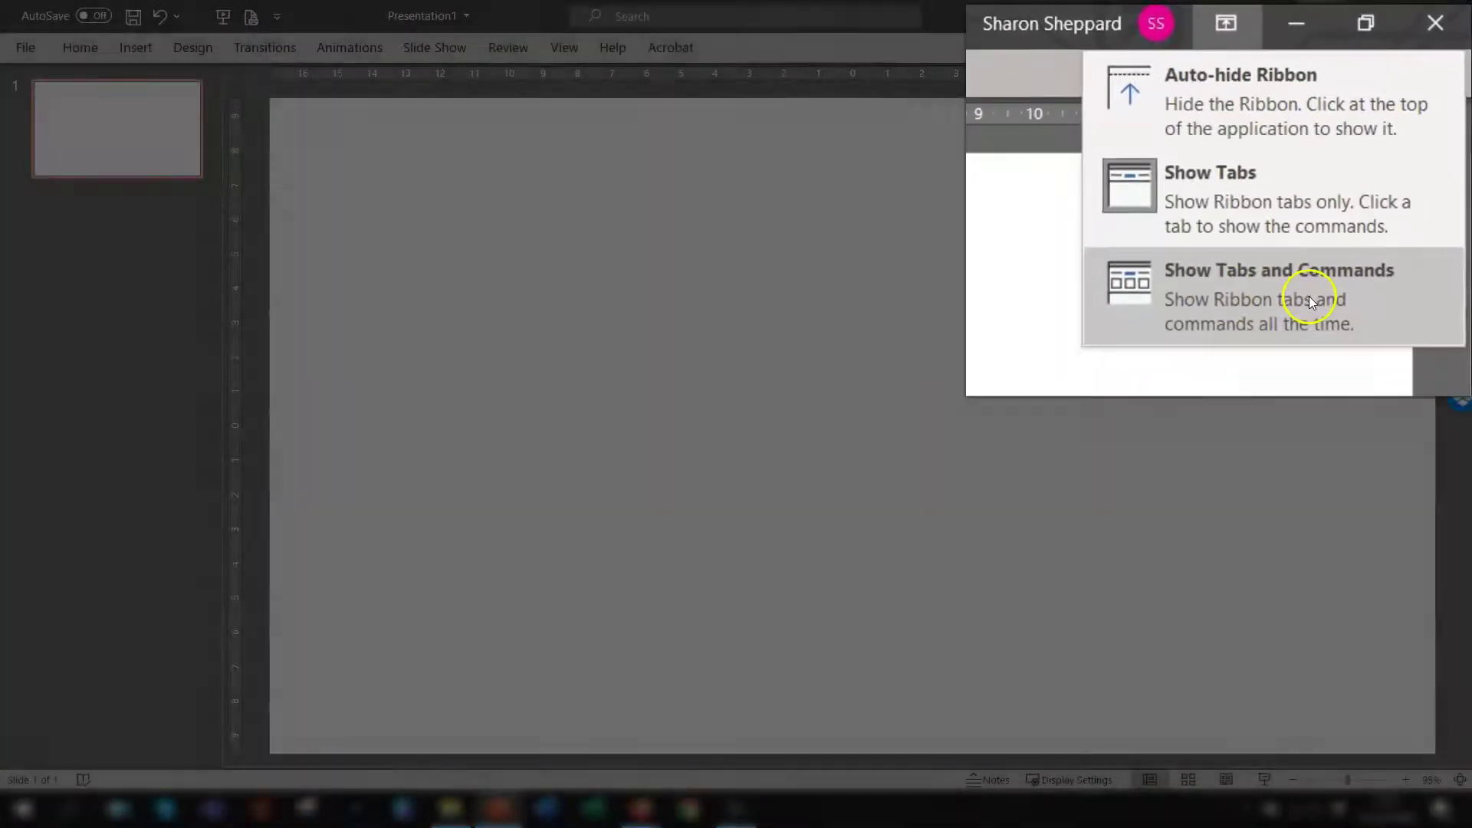
{"action": "left_click", "coordinate": [1308, 297]}
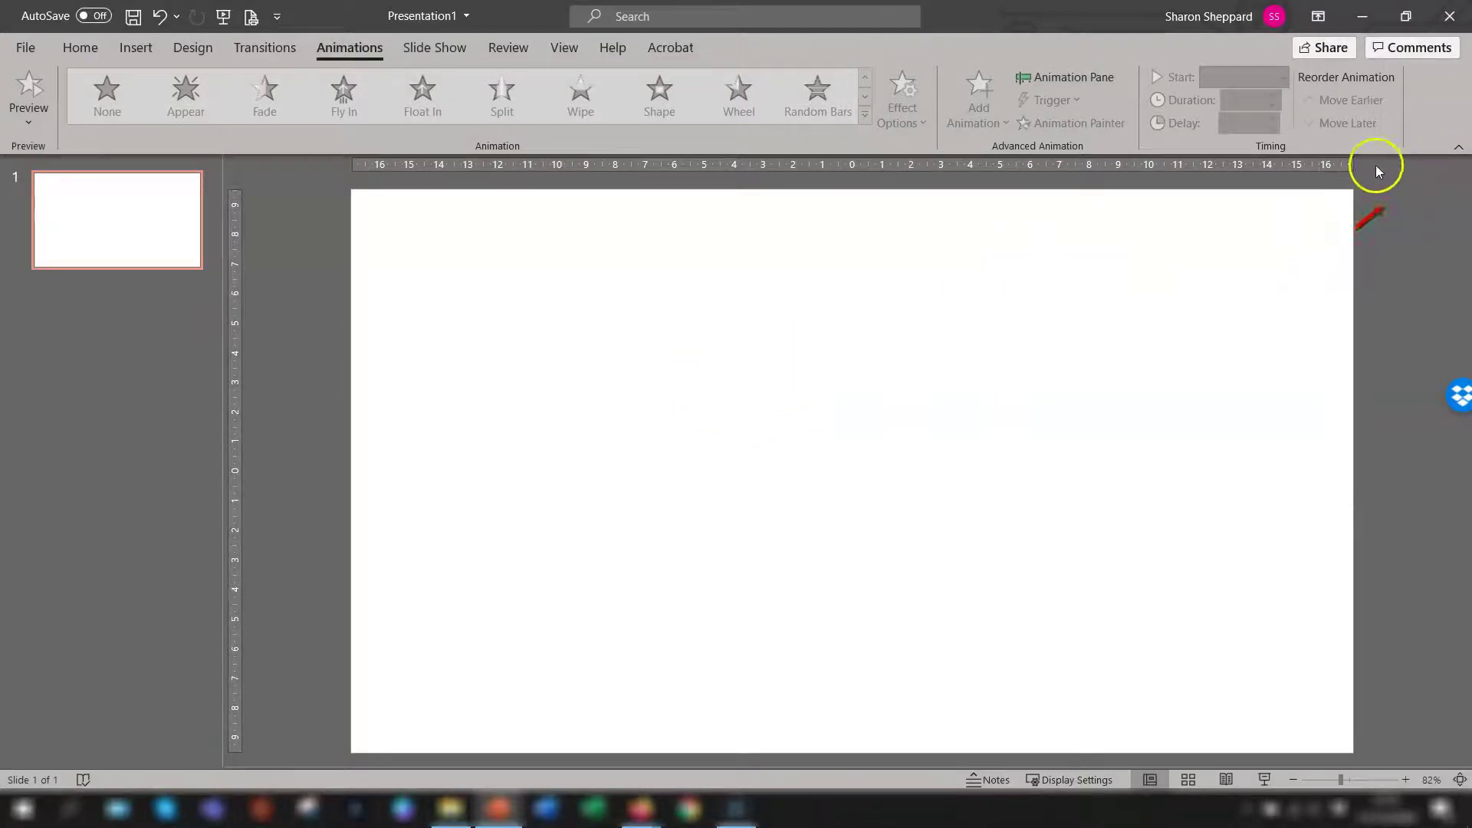
Step: Collapse the ribbon with its caret, peek at View, then pin it open on Transitions
{"action": "left_click", "coordinate": [1456, 150]}
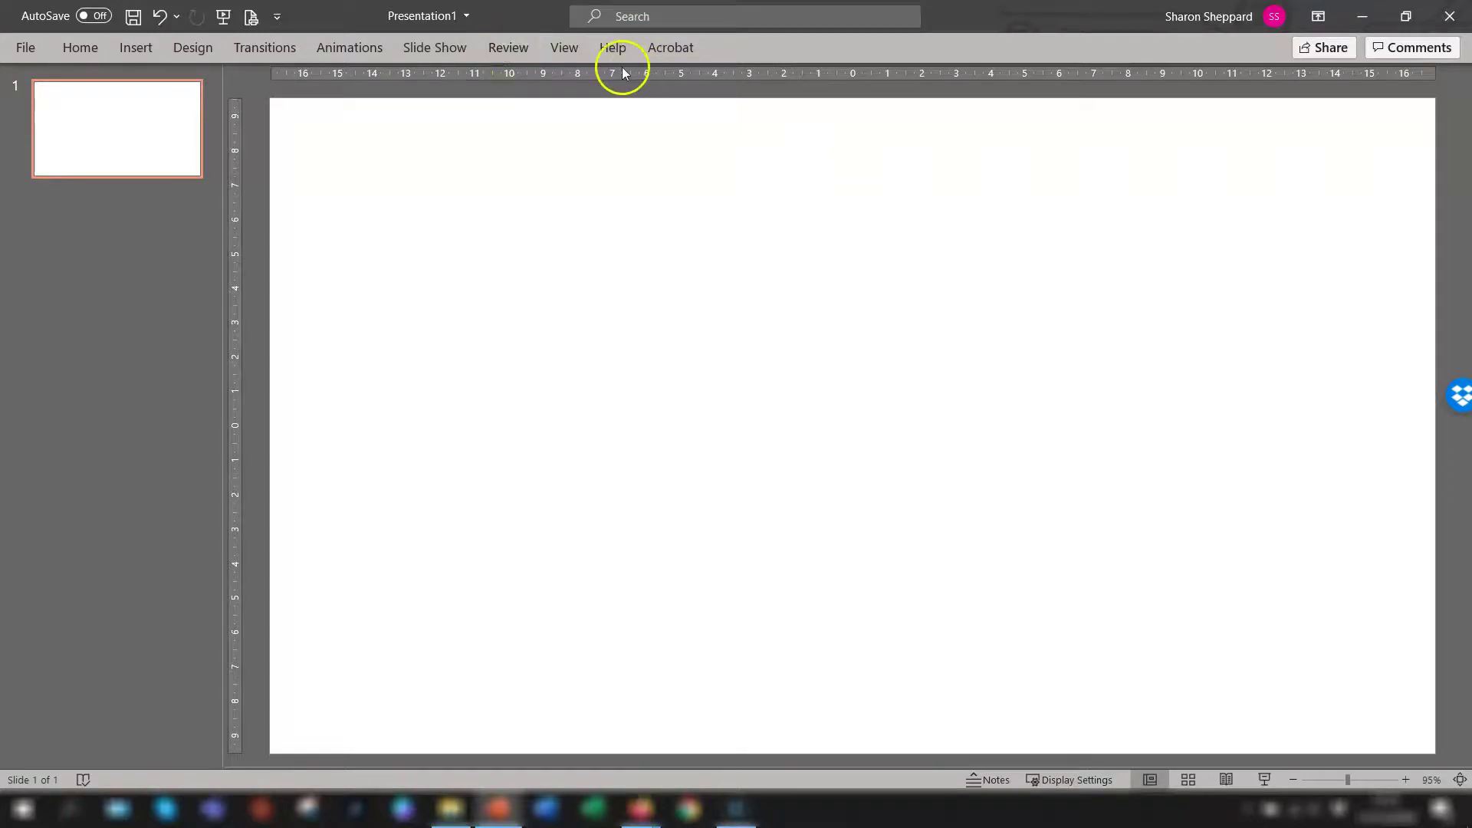
{"action": "left_click", "coordinate": [564, 47]}
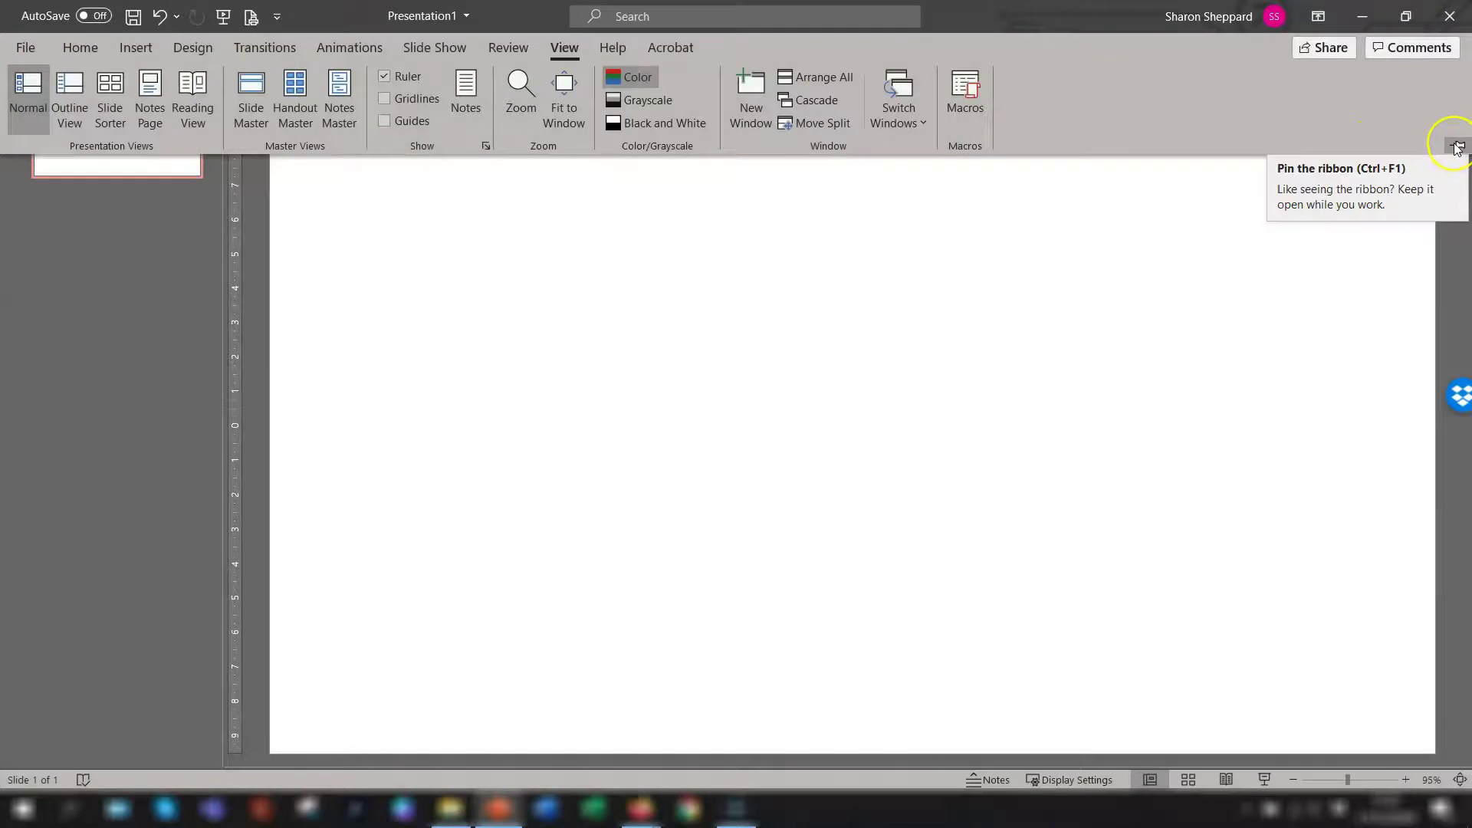
{"action": "left_click", "coordinate": [1457, 148]}
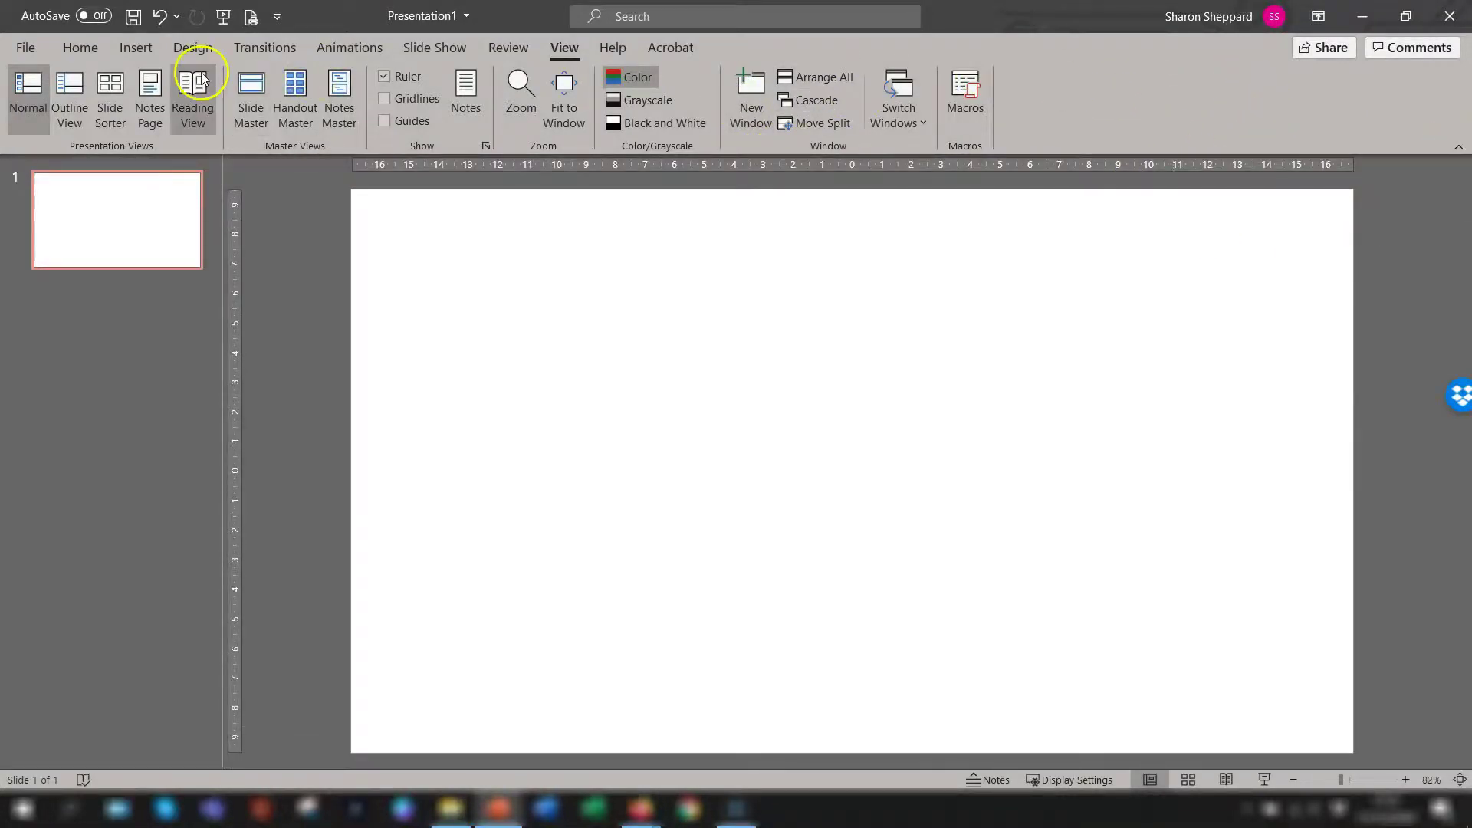
{"action": "left_click", "coordinate": [264, 46]}
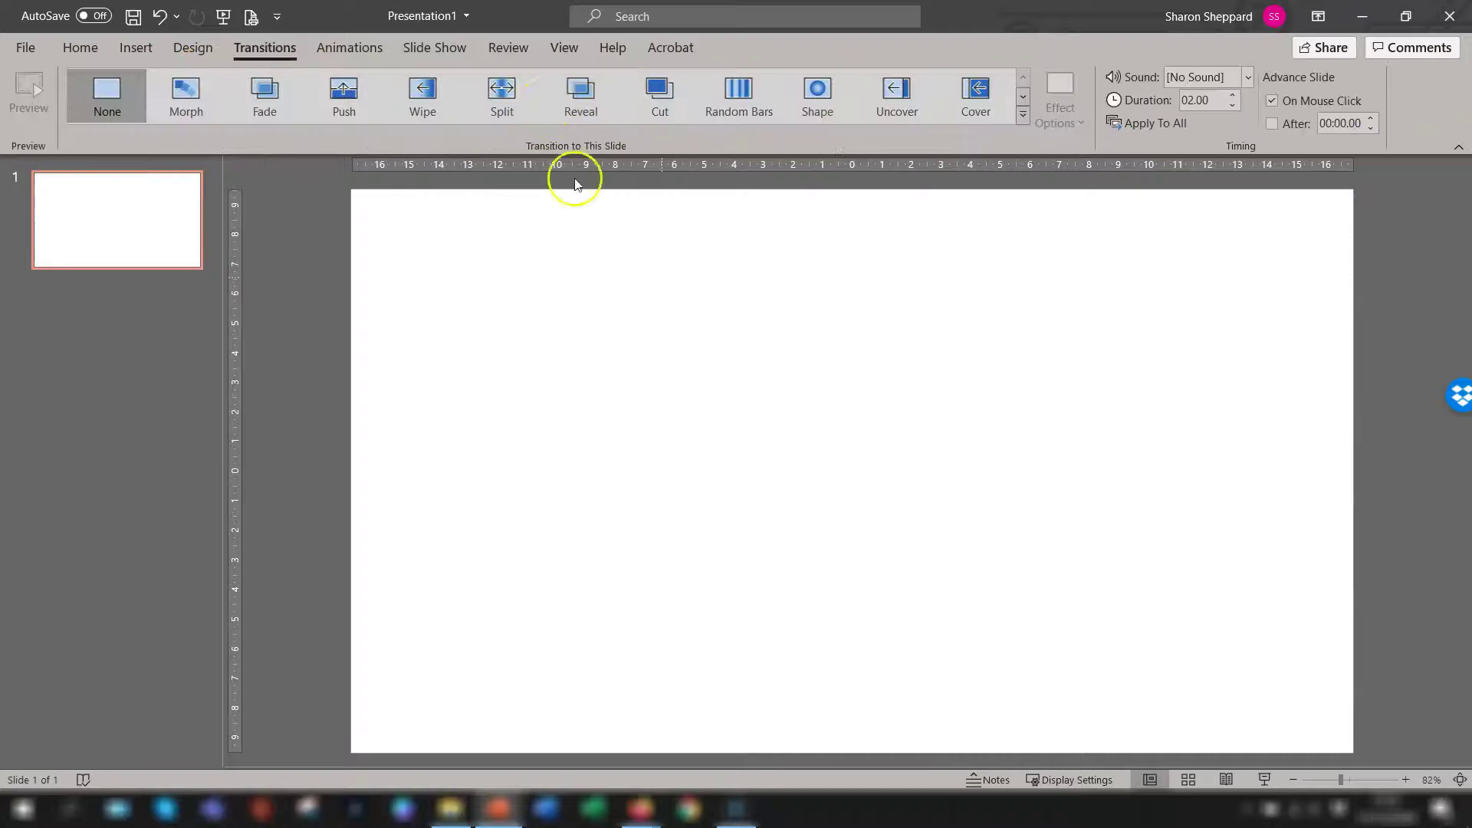
{"action": "left_click", "coordinate": [893, 348]}
Step: Collapse the ribbon with Ctrl+F1 and briefly show the Slide Show commands
{"action": "key", "text": "ctrl+F1"}
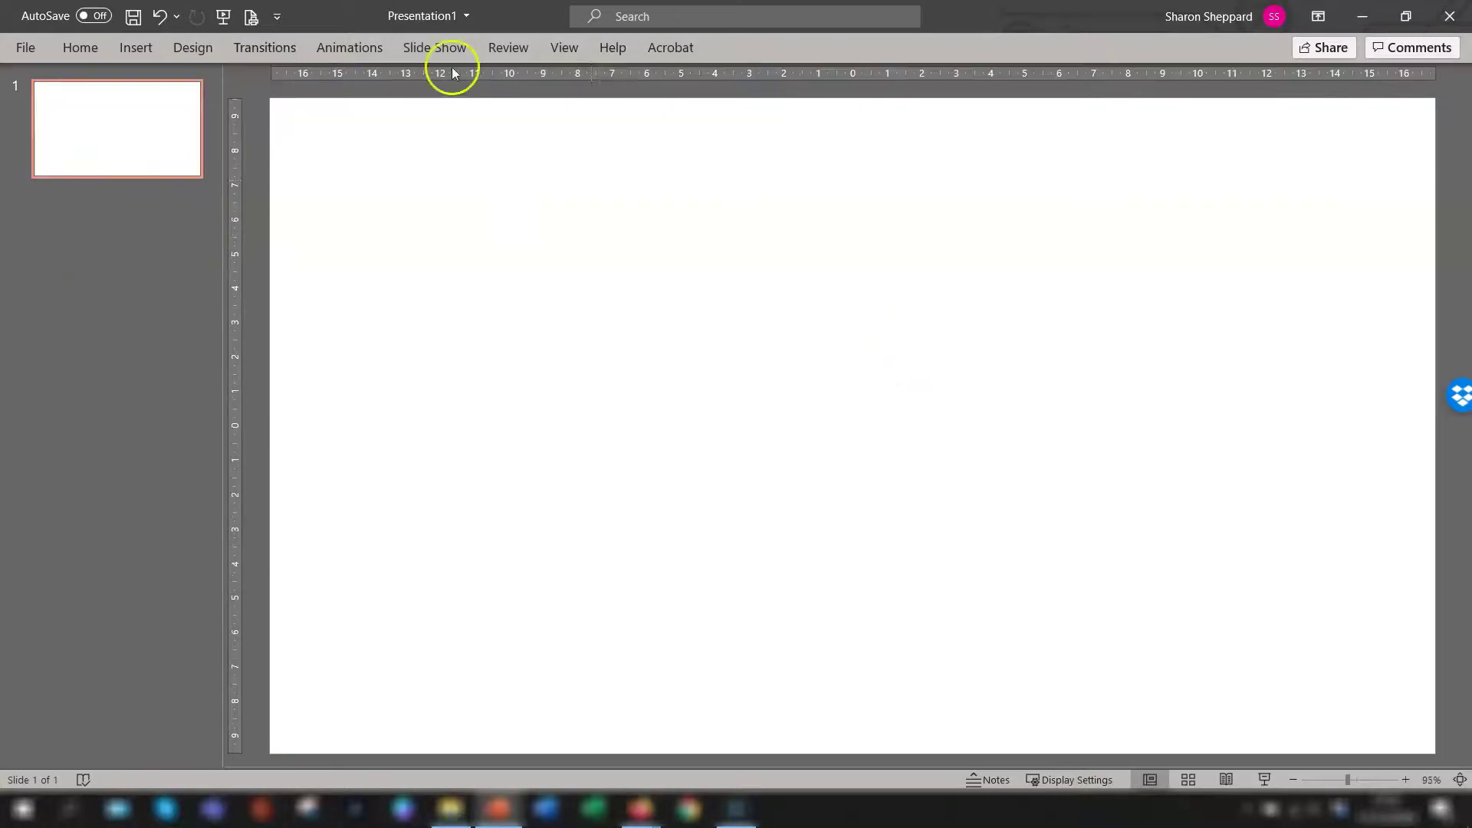
{"action": "left_click", "coordinate": [437, 48]}
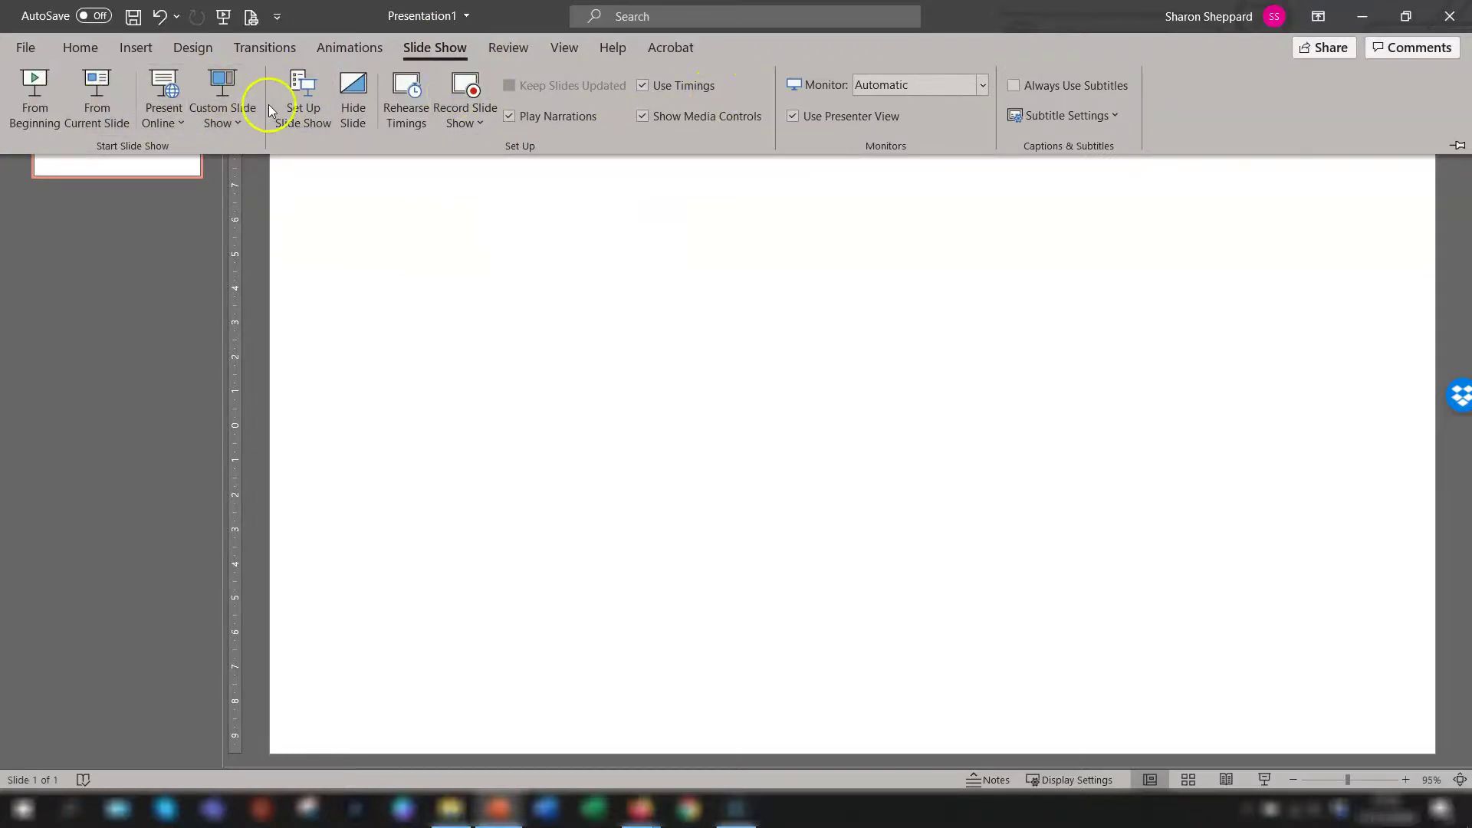
{"action": "left_click", "coordinate": [773, 328]}
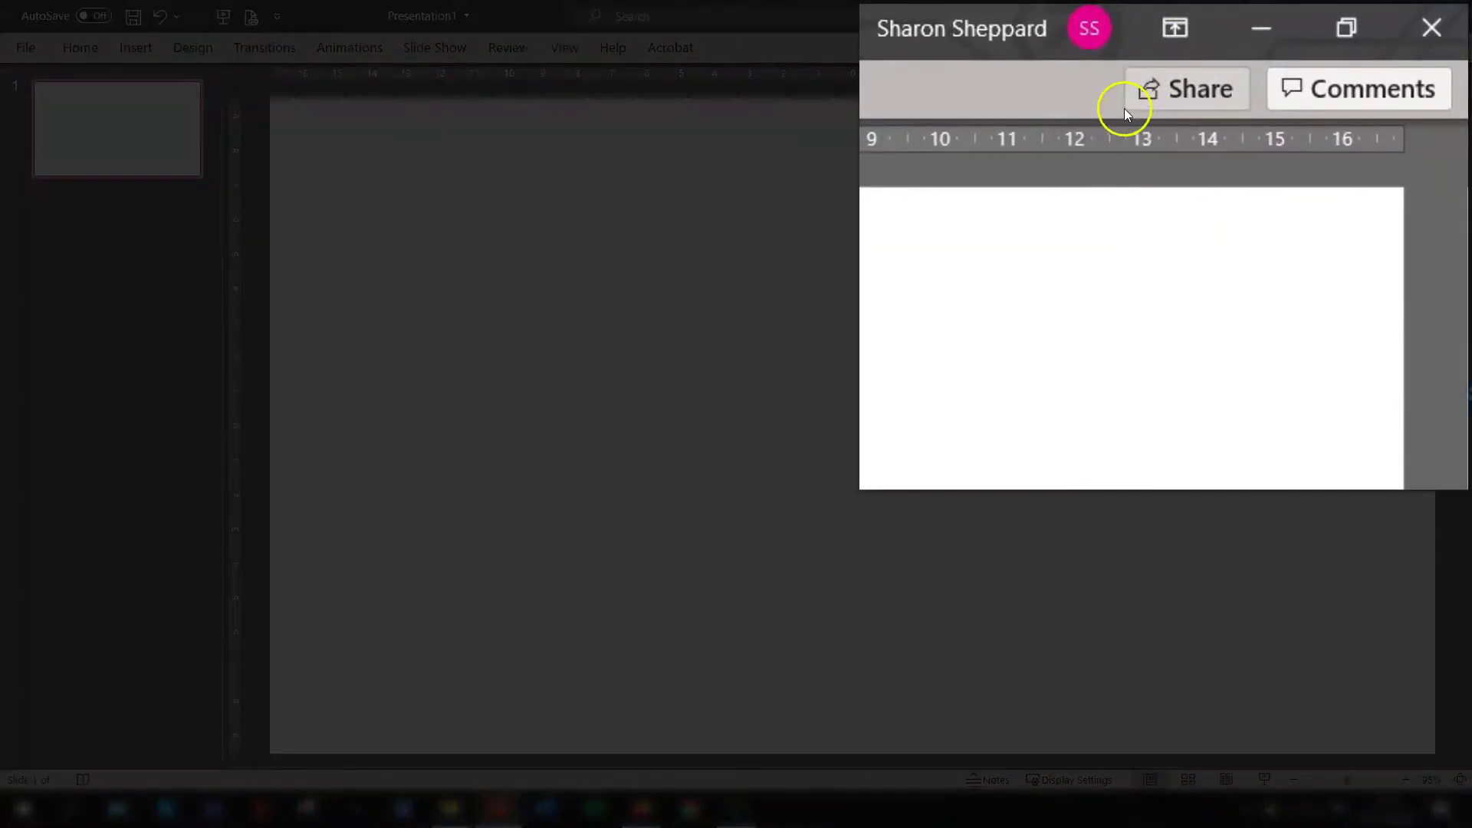
Step: Switch the ribbon to Auto-hide Ribbon, reveal it once, then restore Show Tabs and Commands
{"action": "left_click", "coordinate": [1174, 30]}
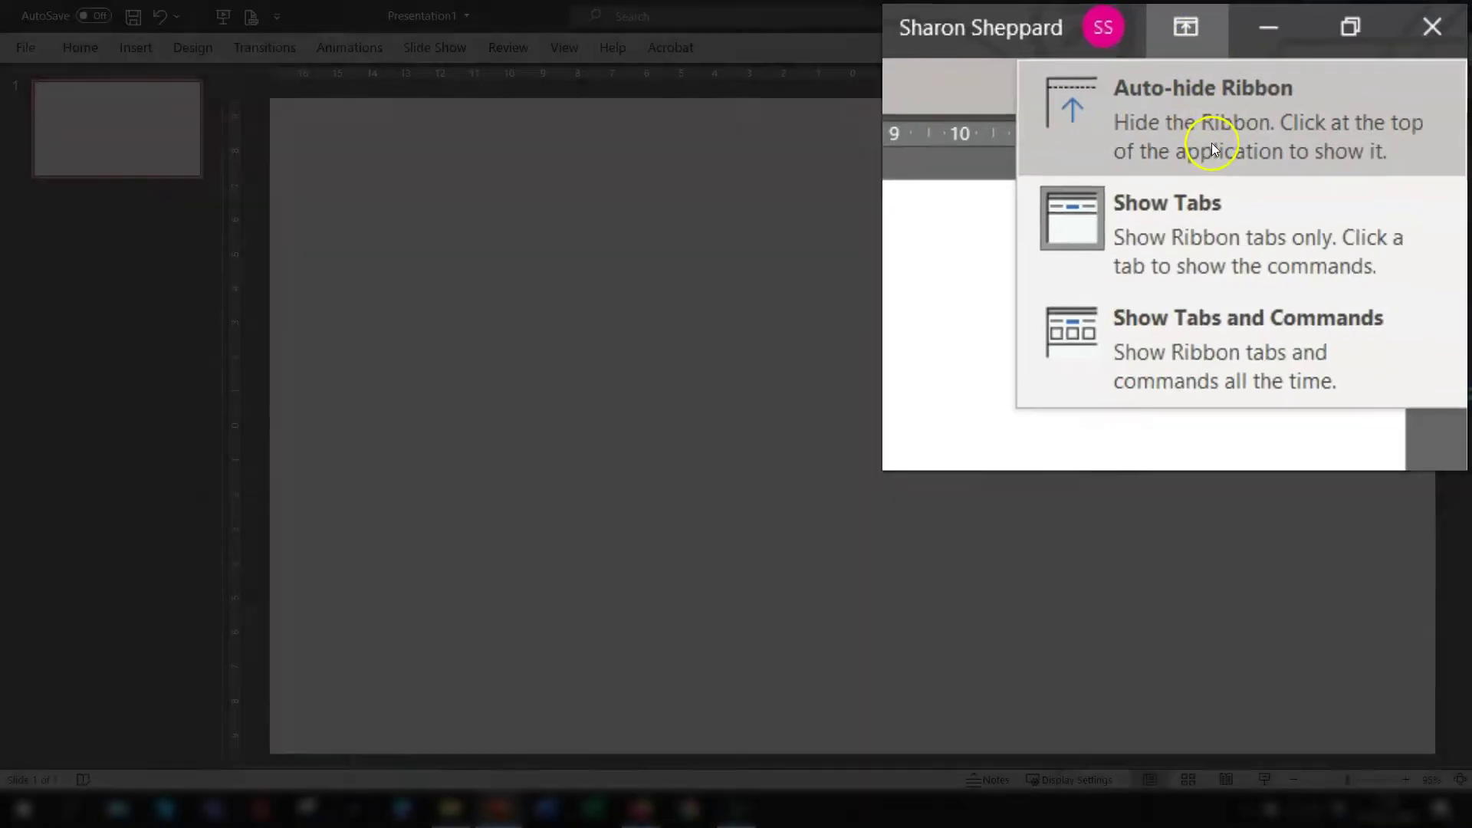
{"action": "left_click", "coordinate": [1200, 130]}
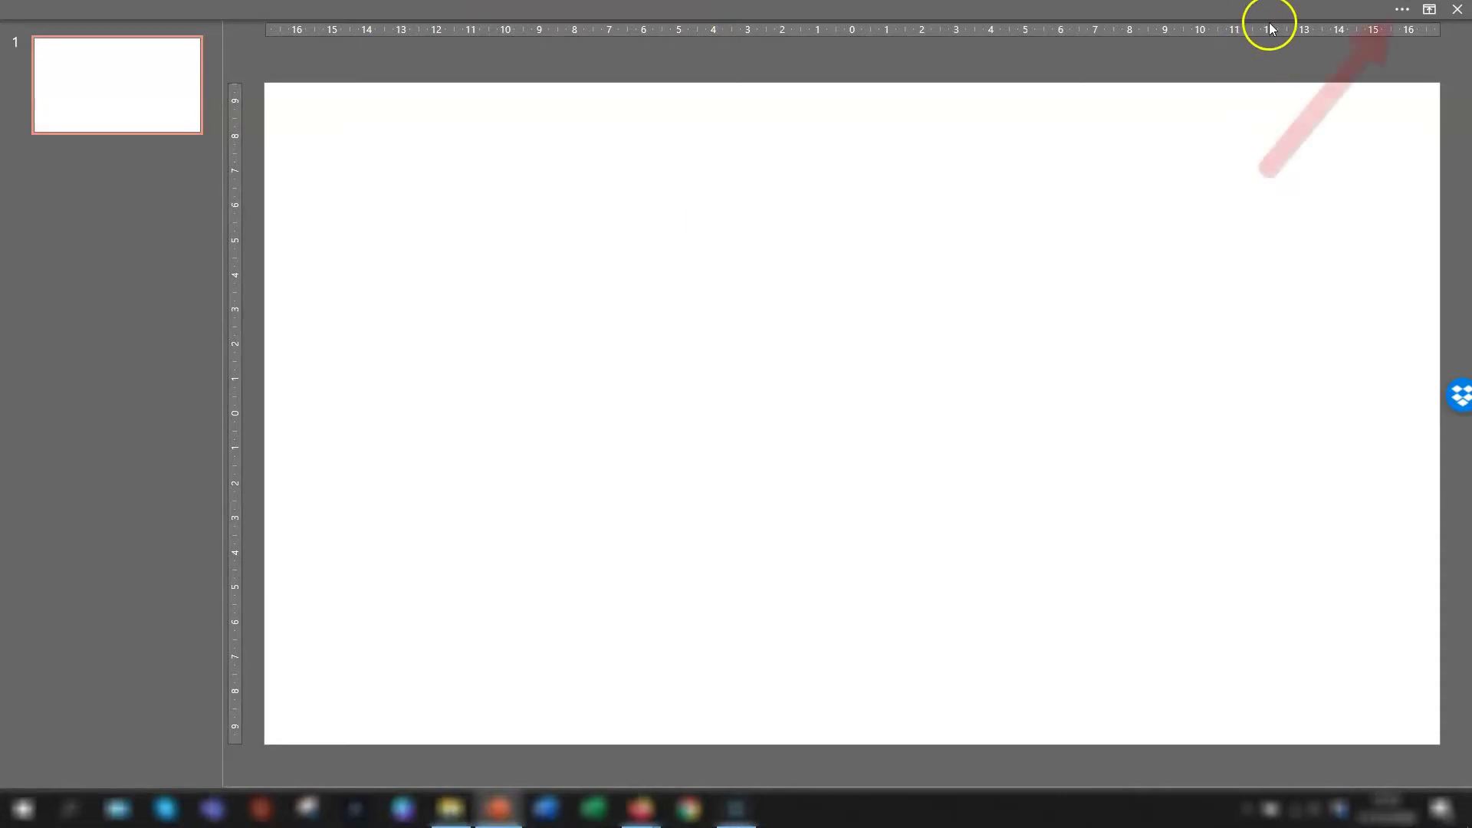
{"action": "left_click", "coordinate": [1409, 11]}
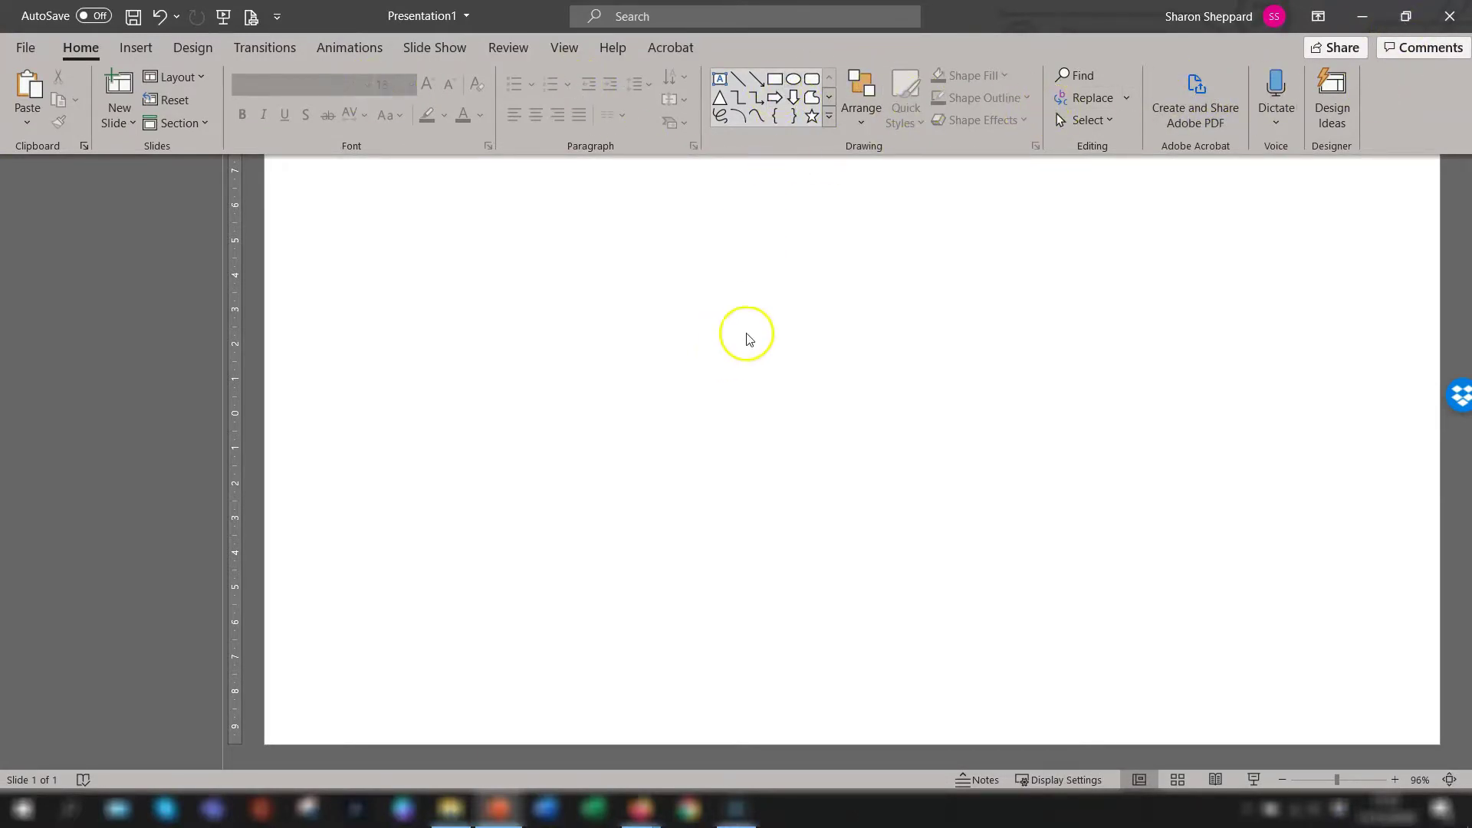
{"action": "left_click", "coordinate": [783, 320]}
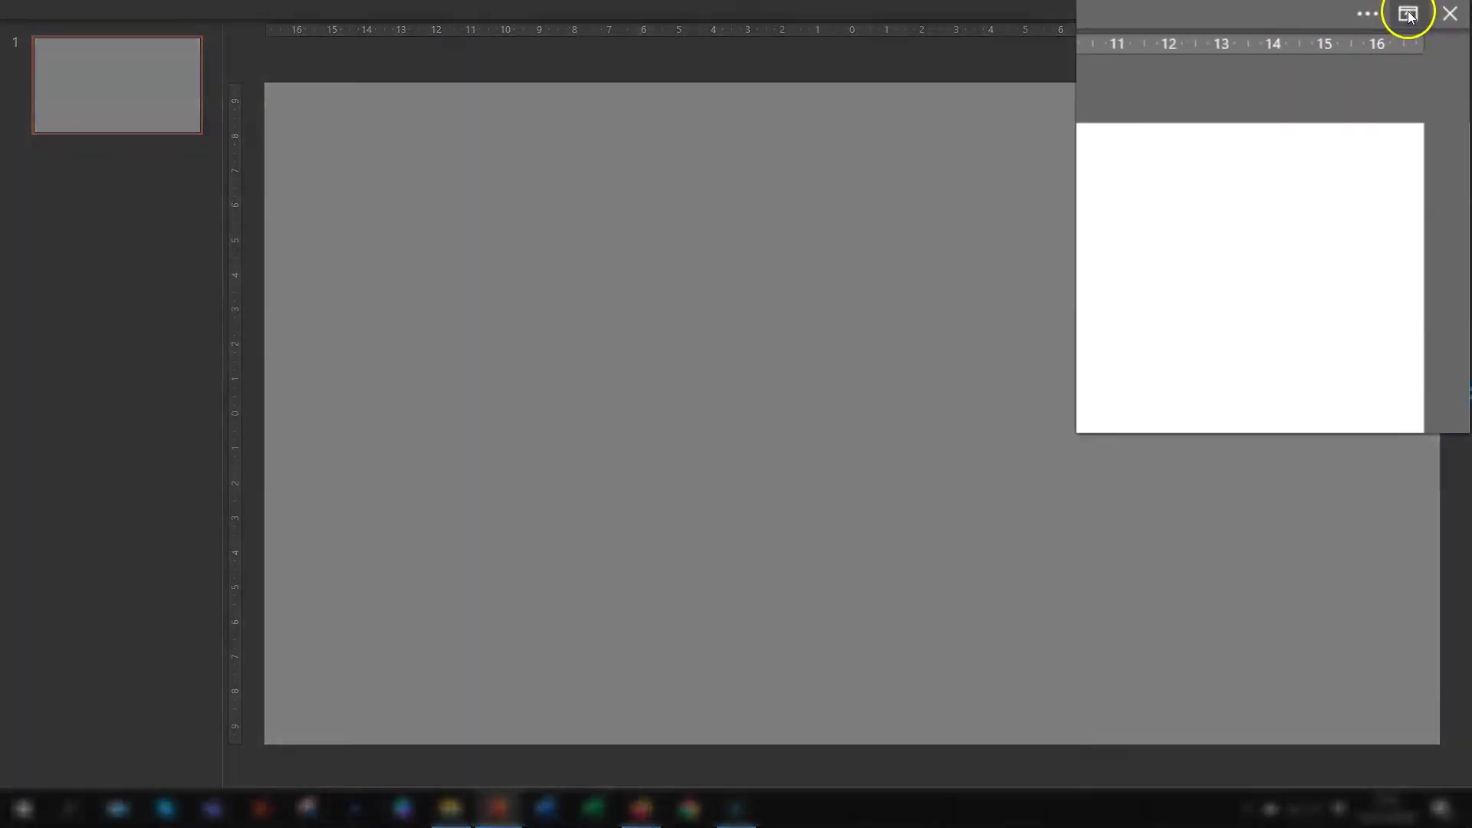
{"action": "left_click", "coordinate": [1430, 10]}
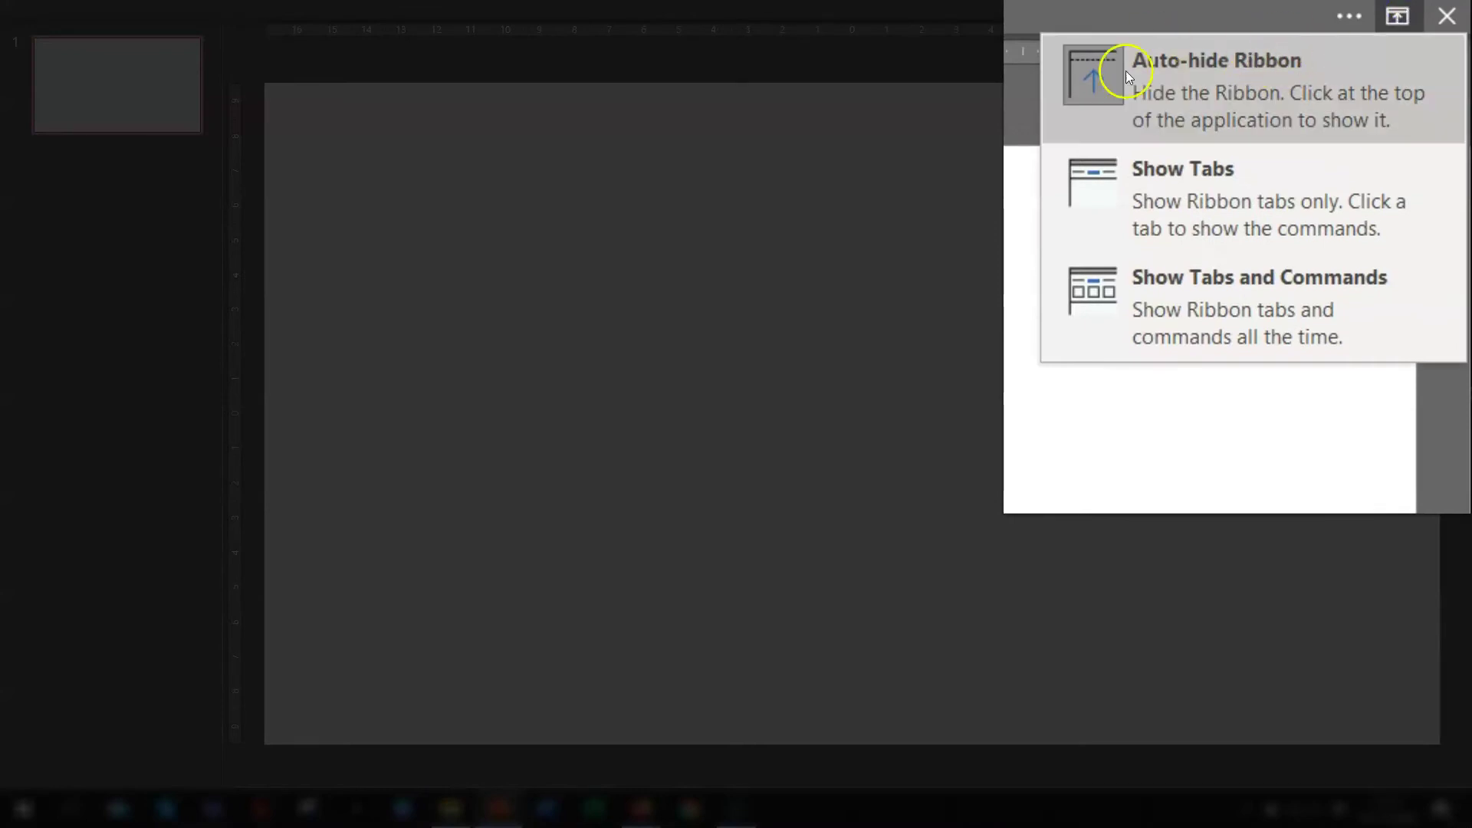
{"action": "left_click", "coordinate": [1191, 304]}
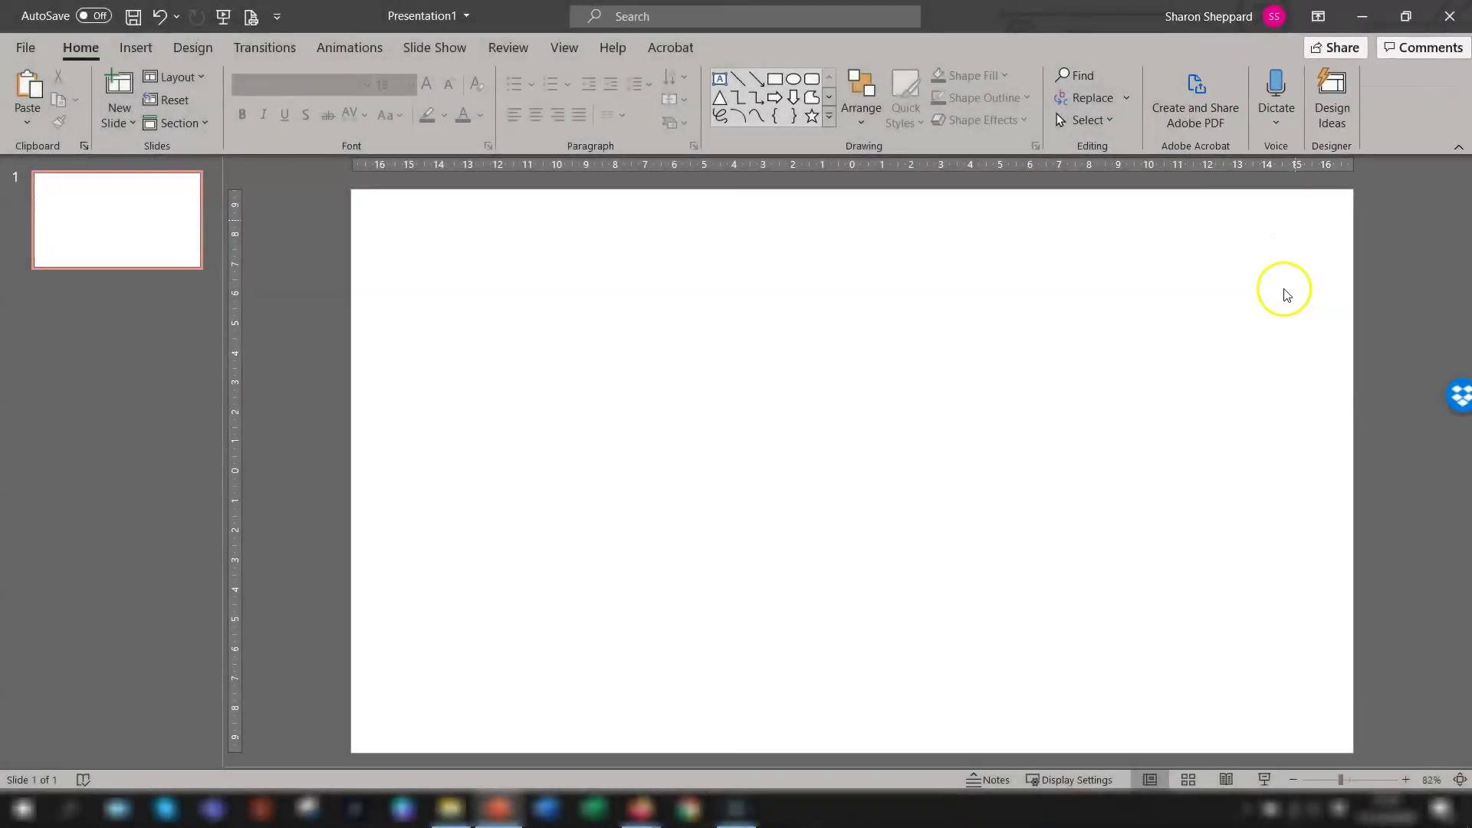